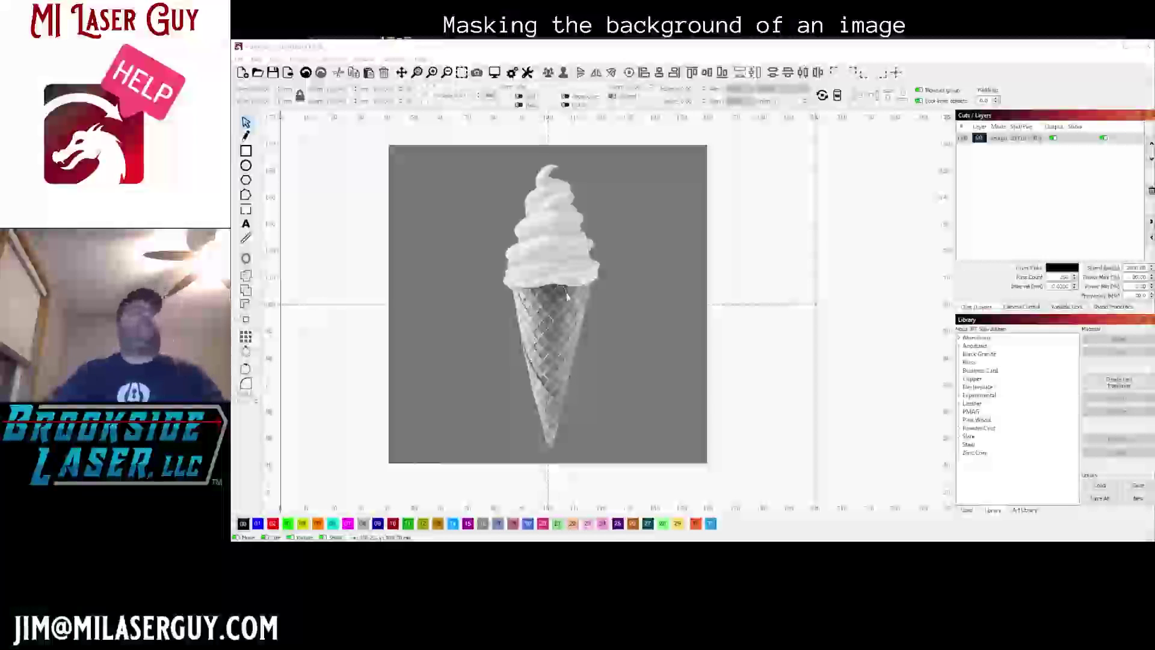
- Trace the ice cream image with a lowered Cutoff and Ignore less than 10
left_click(595, 322)
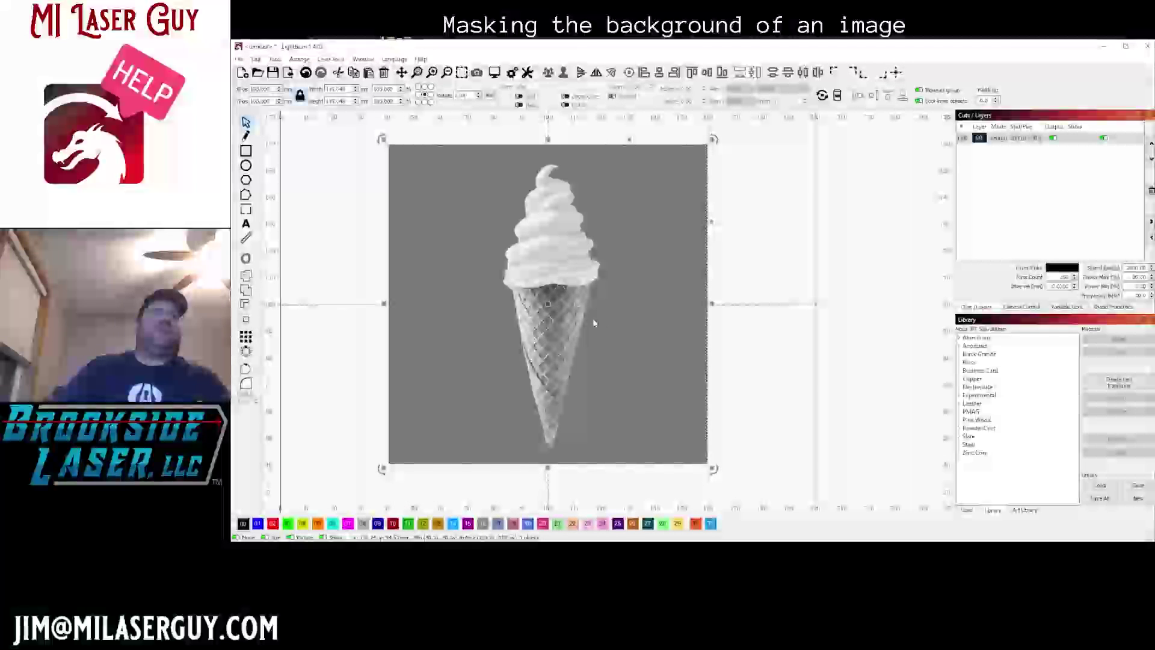
right_click(593, 319)
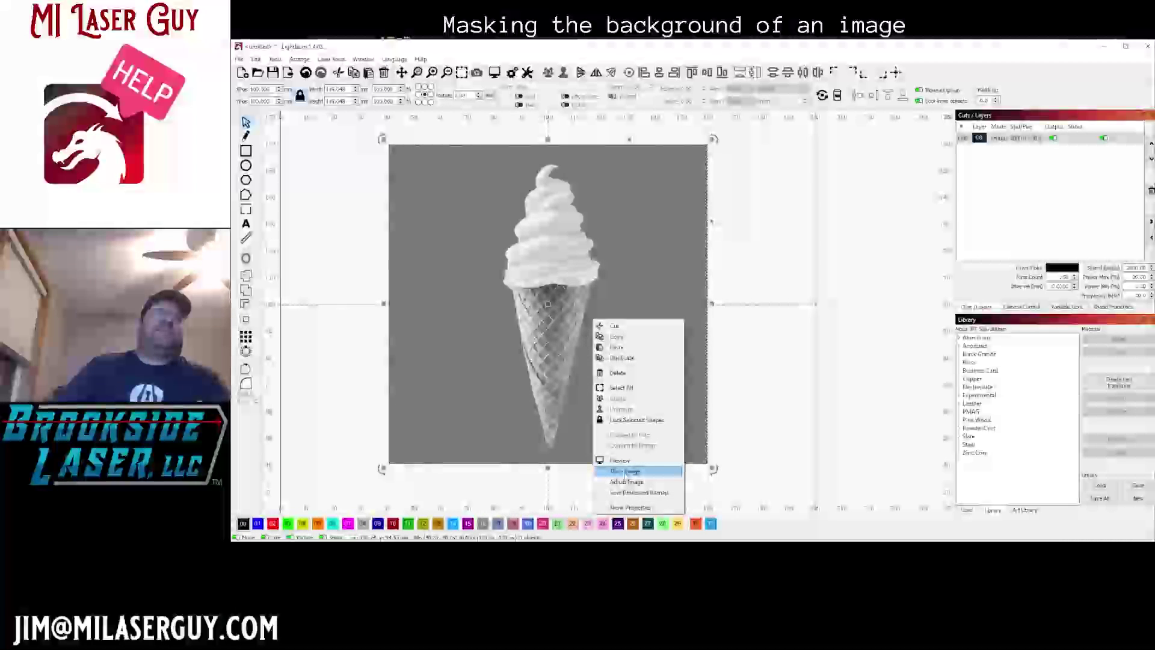
left_click(623, 472)
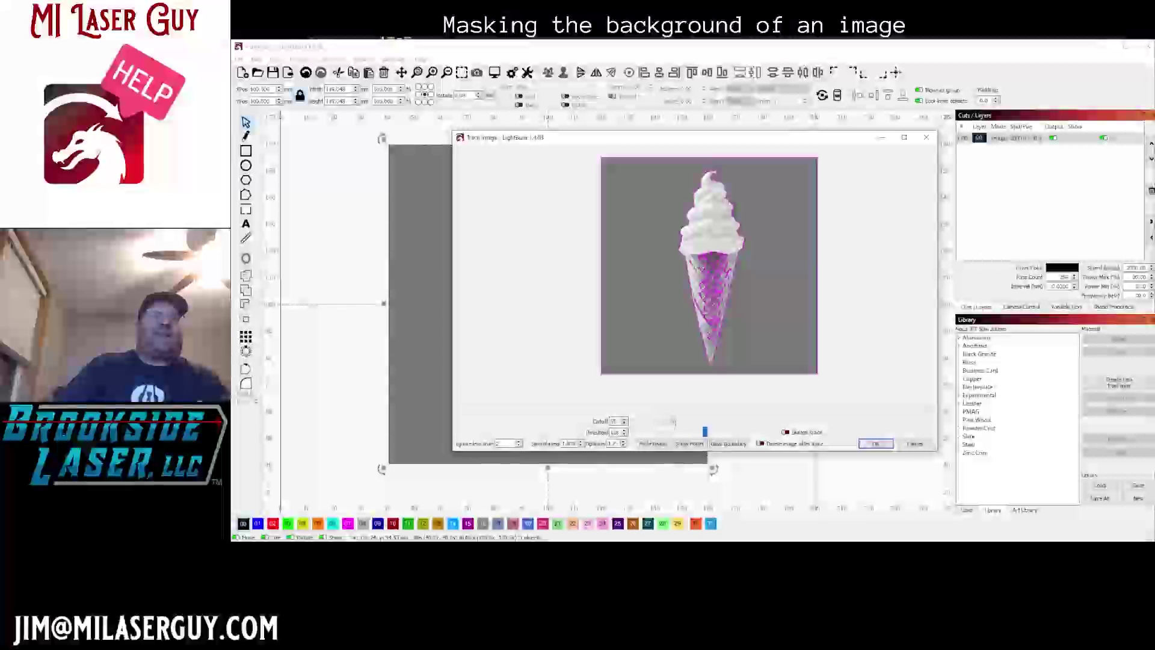
left_click_drag(704, 432, 682, 419)
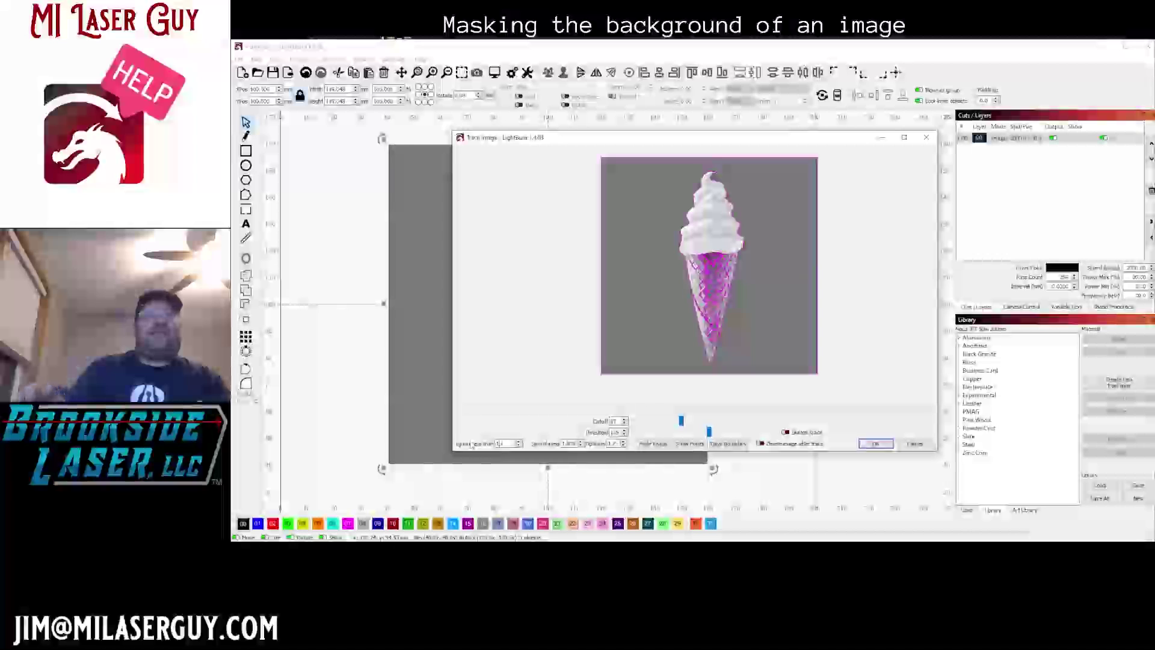
type("1000")
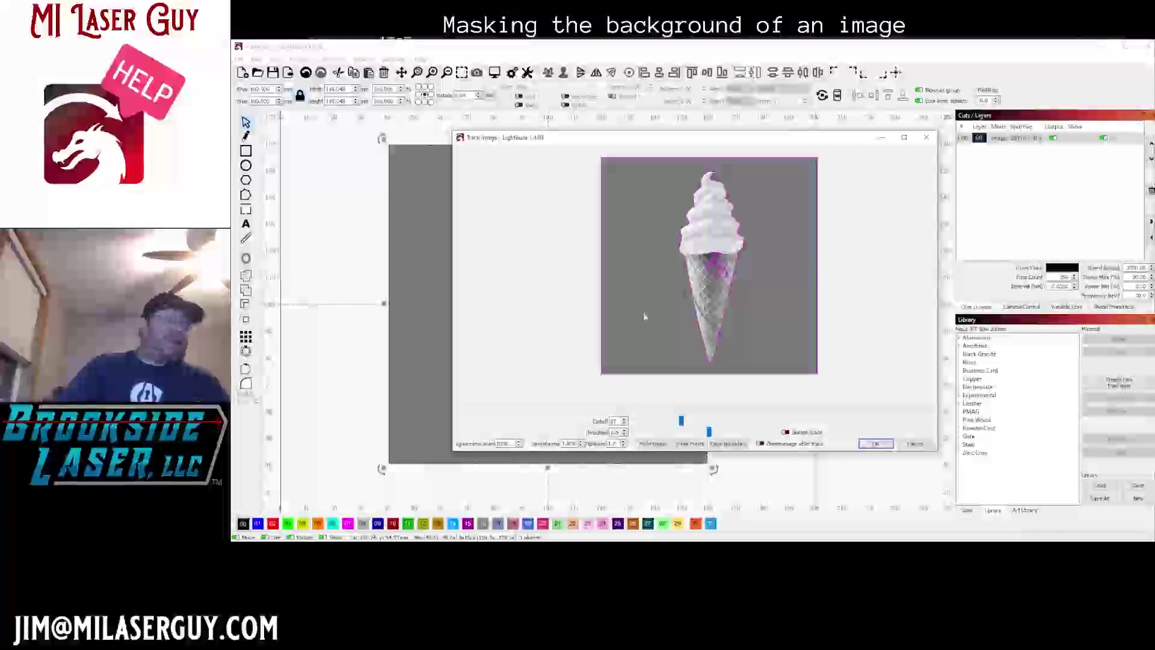
left_click(874, 444)
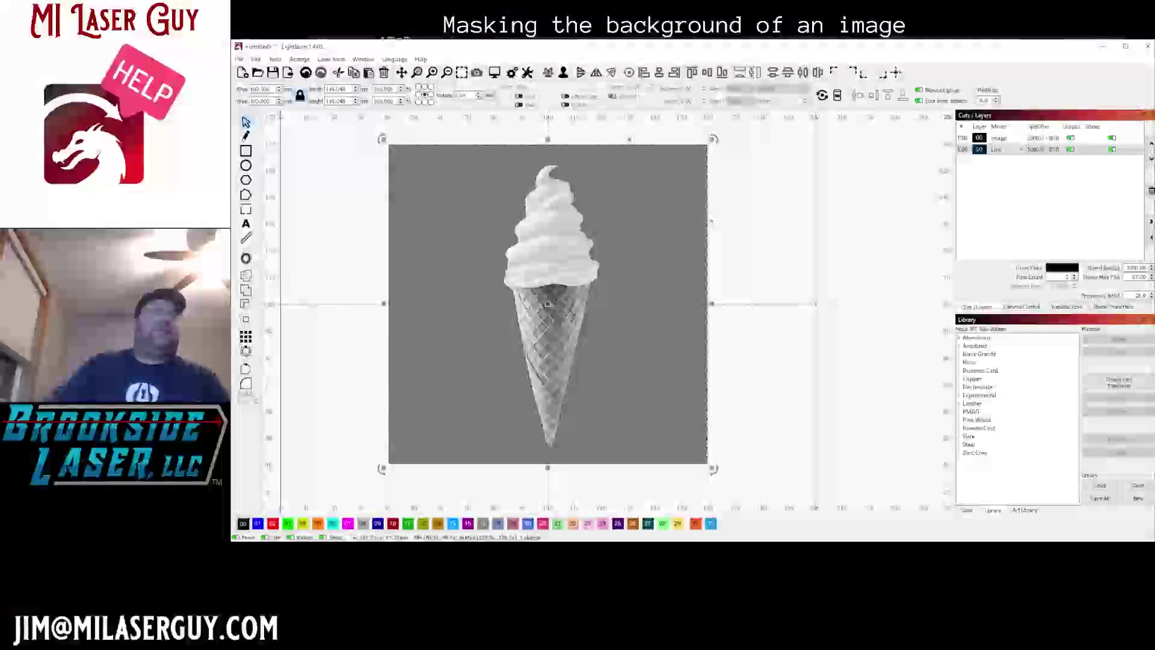
- Move the traced outline right of the photo and delete the stray shapes inside it
left_click_drag(549, 307, 818, 307)
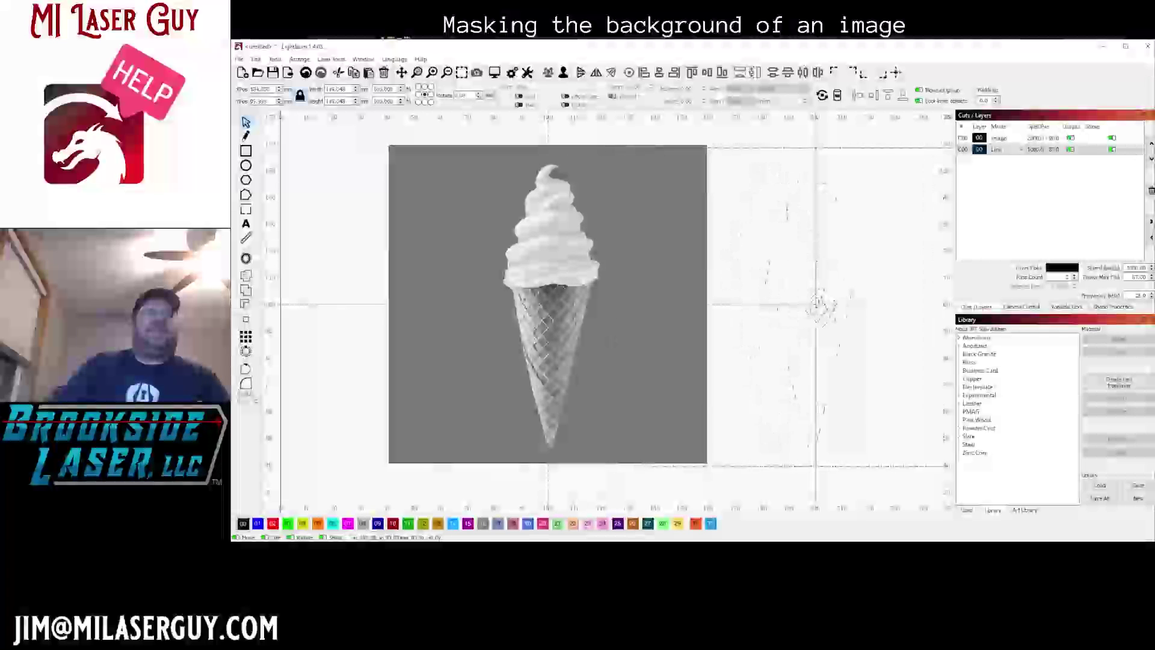
scroll(817, 307, "up", 4)
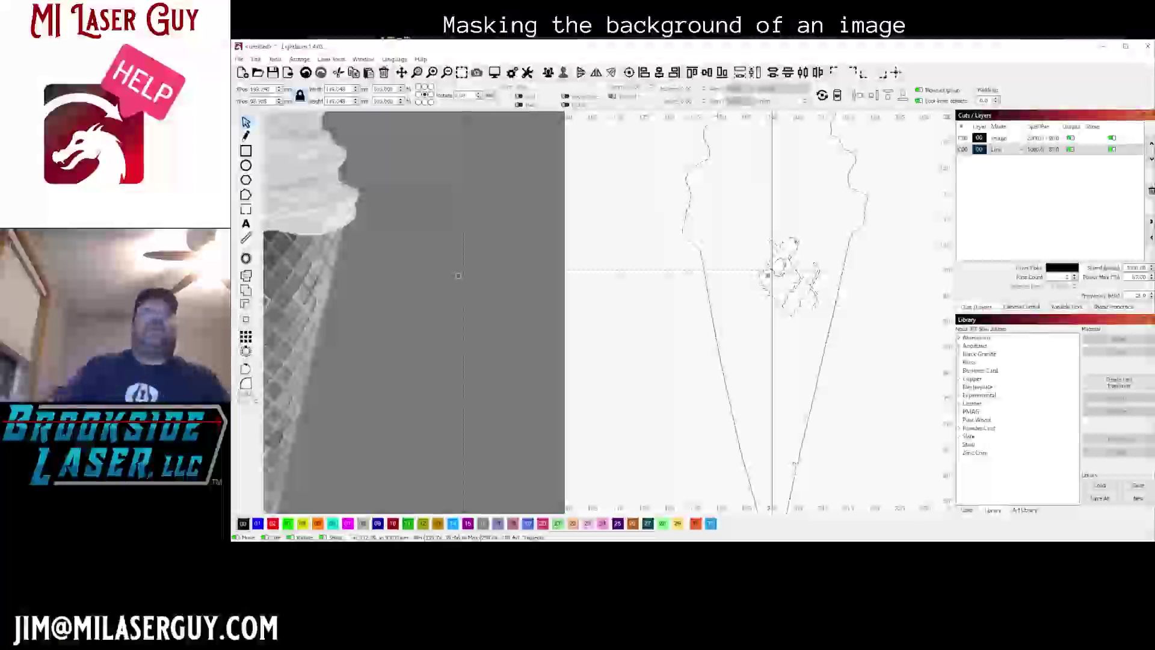
left_click_drag(740, 227, 826, 311)
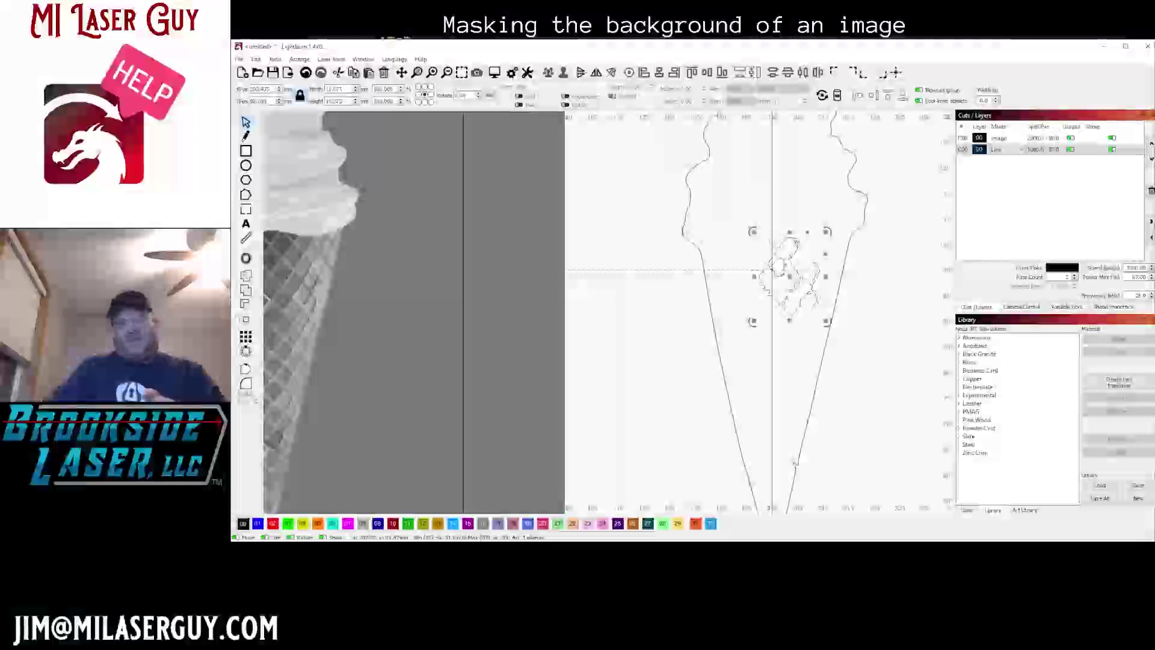
key("Delete")
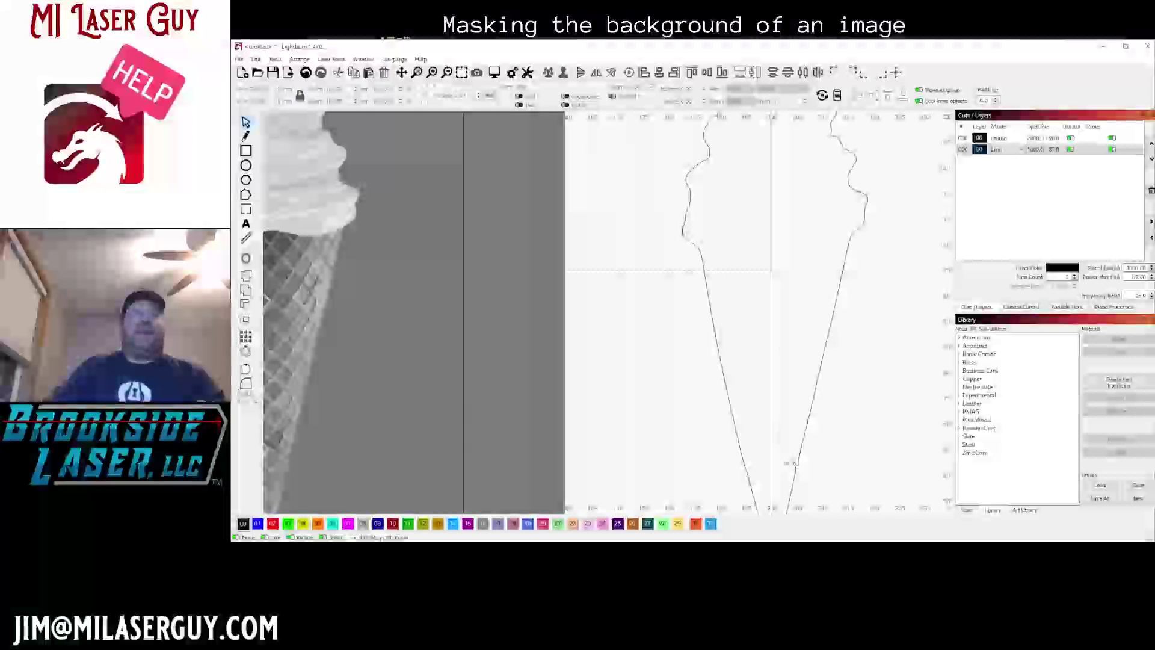
scroll(795, 465, "up", 2)
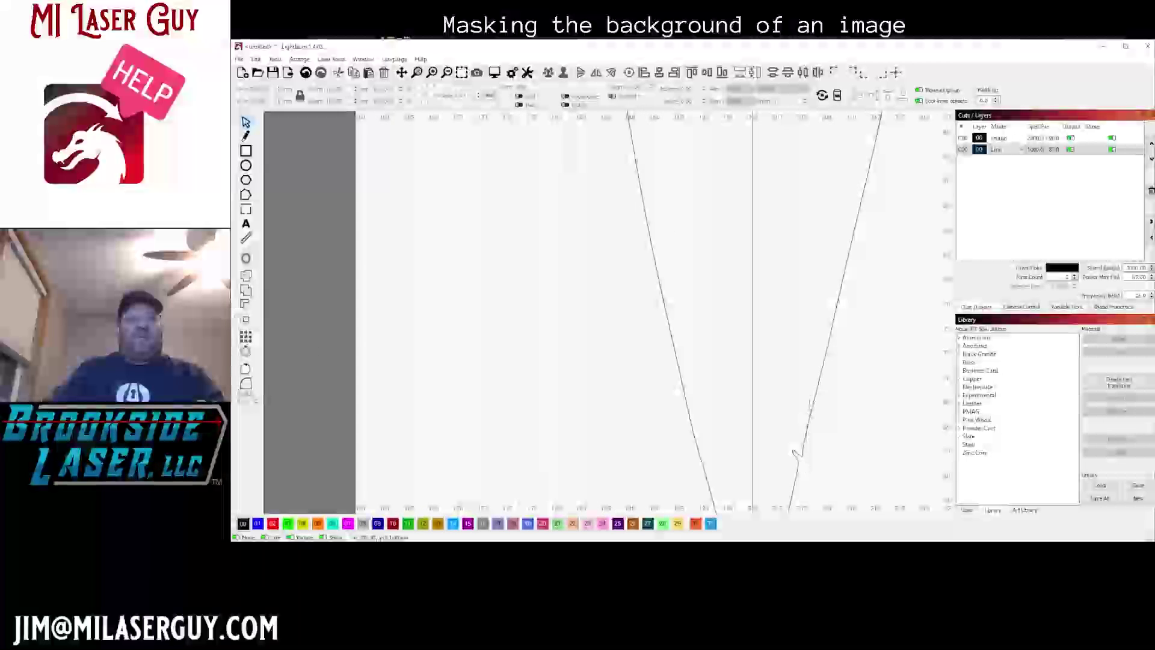
scroll(796, 453, "up", 1)
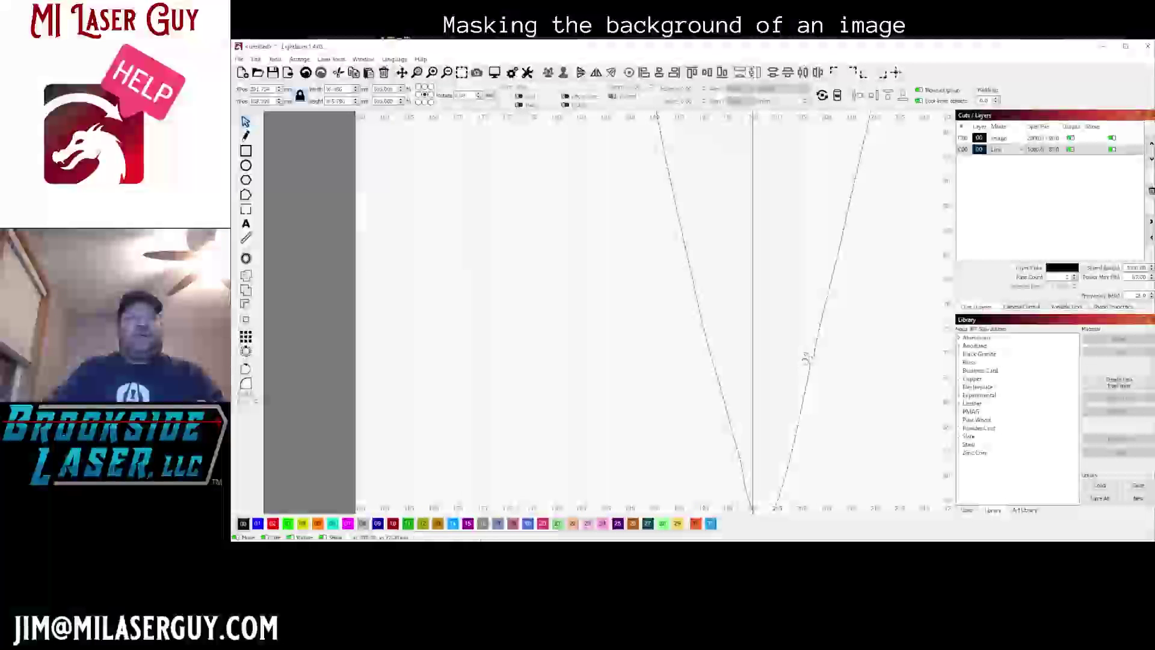
scroll(806, 359, "down", 2)
scroll(775, 360, "down", 2)
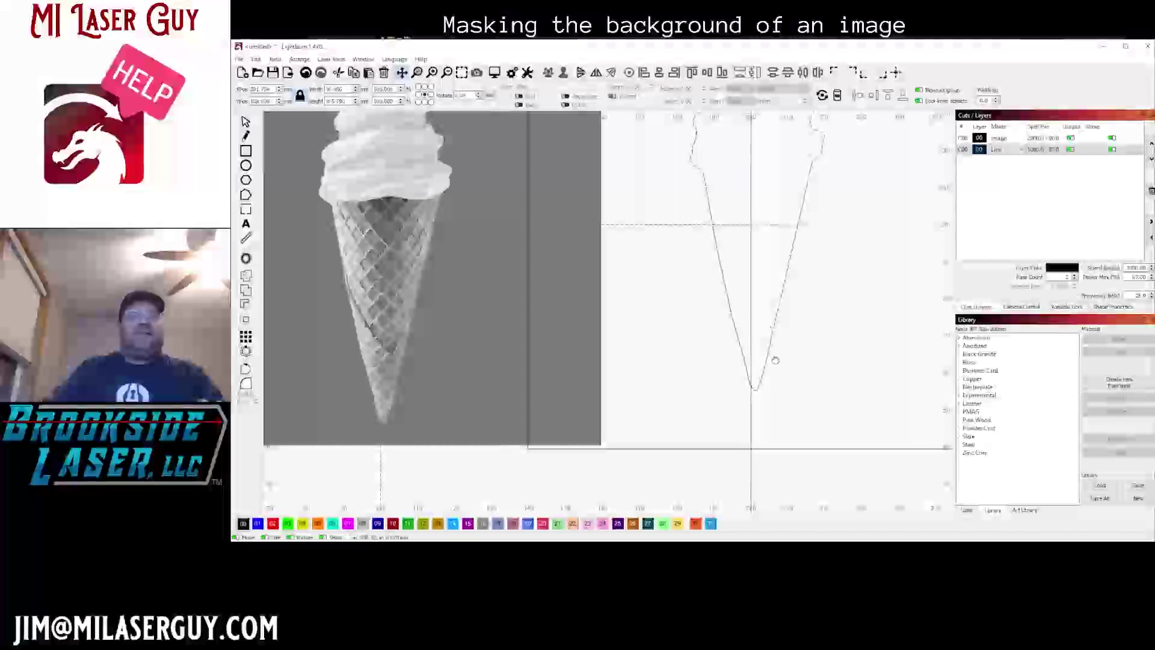
scroll(775, 359, "down", 2)
left_click(817, 316)
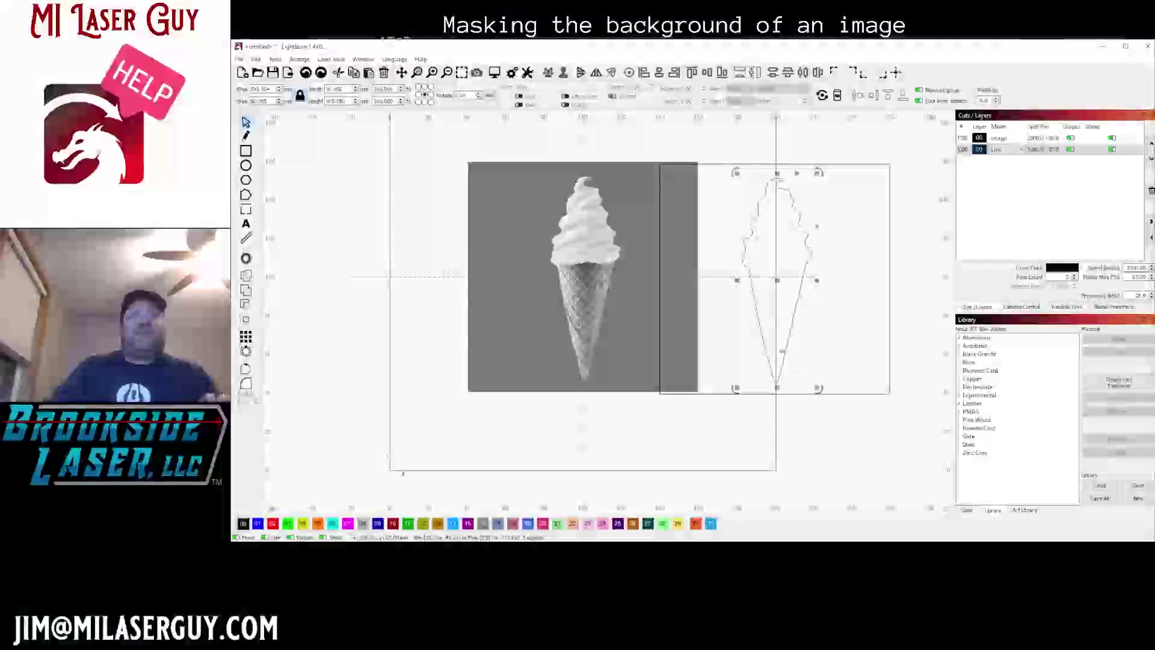
scroll(781, 344, "up", 3)
scroll(780, 325, "up", 2)
scroll(781, 307, "up", 2)
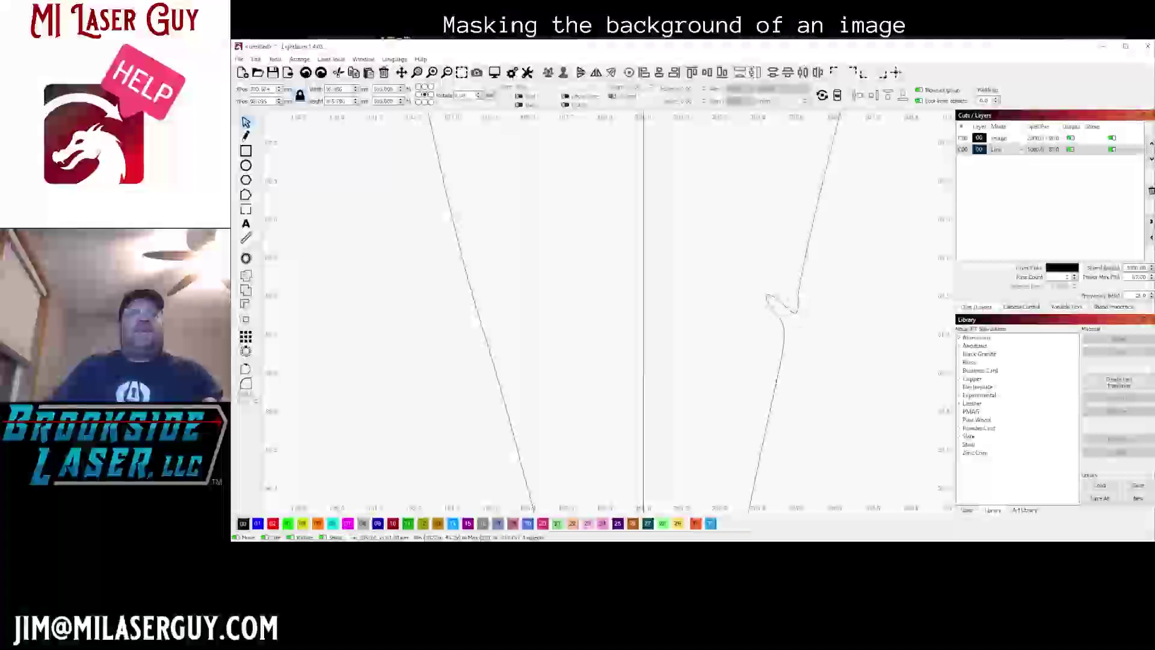
- Delete the jagged notch nodes on the outline's right edge in Edit Nodes mode
key("ctrl+grave")
left_click_drag(742, 259, 791, 334)
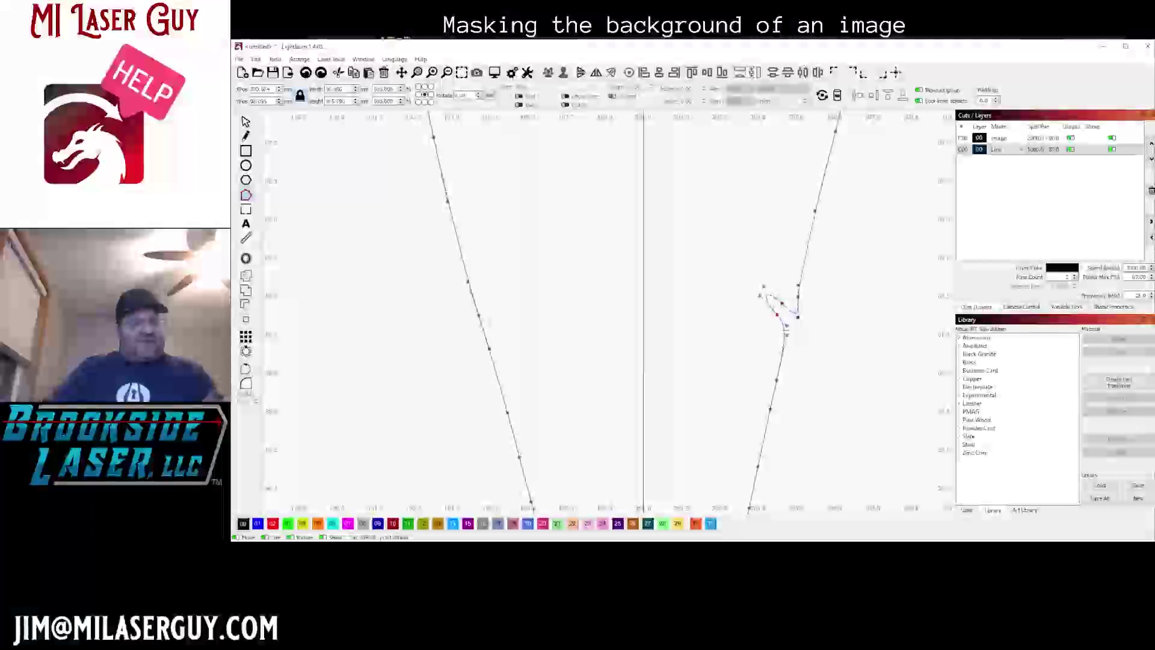
key("Delete")
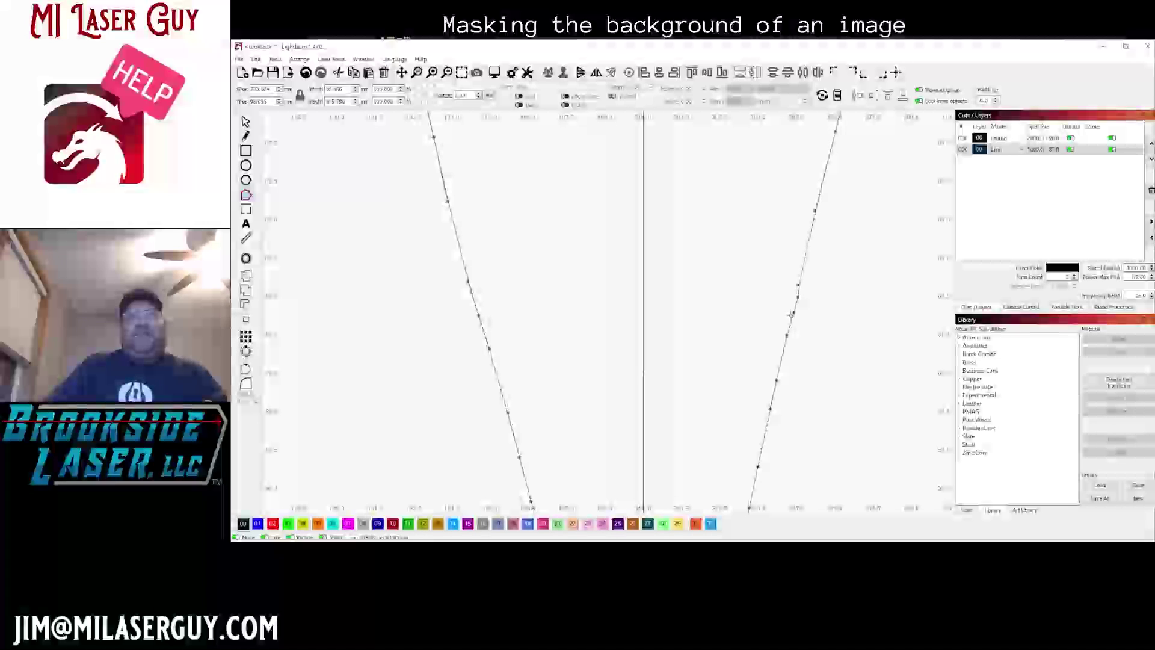
scroll(632, 306, "down", 2)
scroll(632, 306, "down", 3)
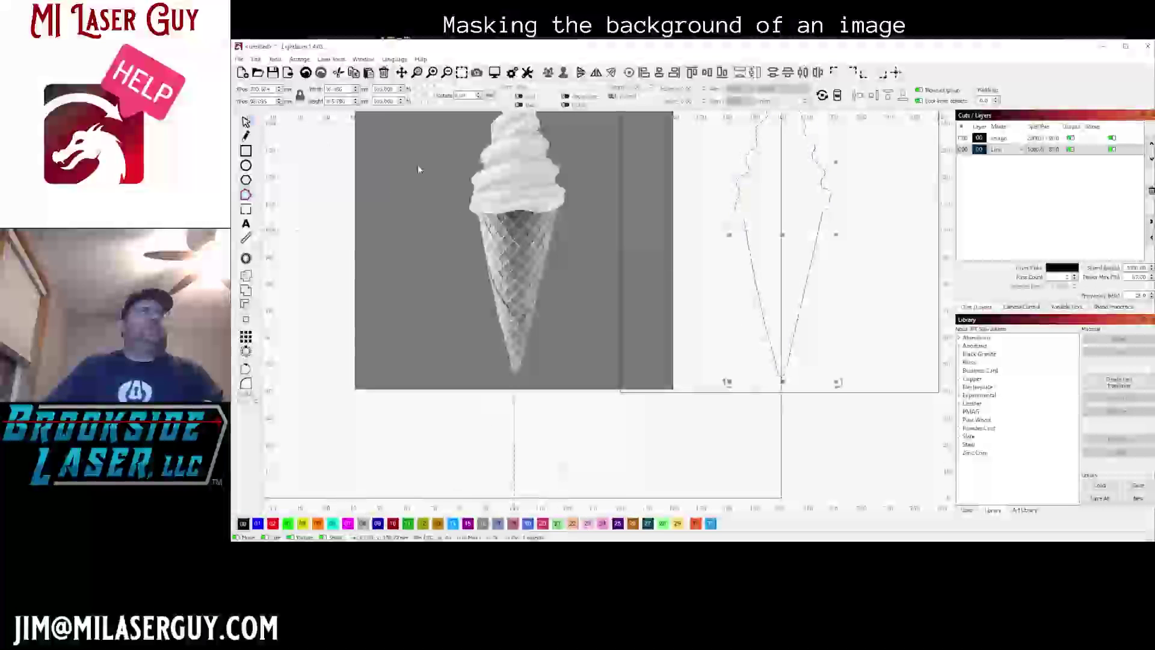
scroll(839, 330, "down", 3)
left_click(853, 285)
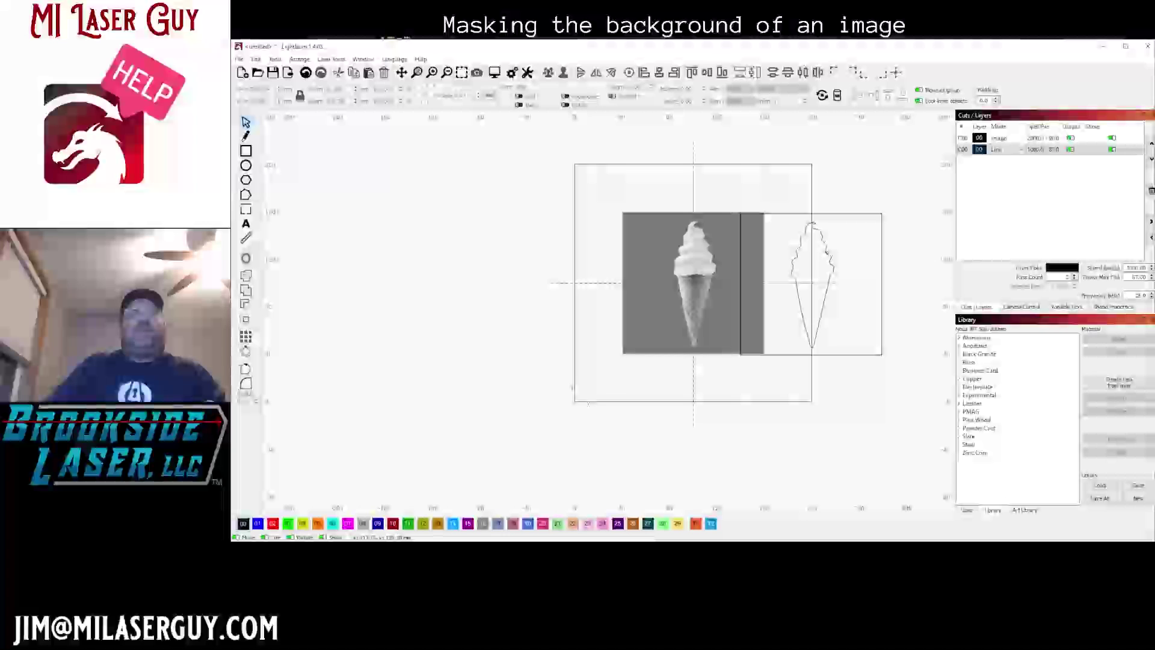
- Assign the traced cone outline to the cyan layer
left_click(835, 257)
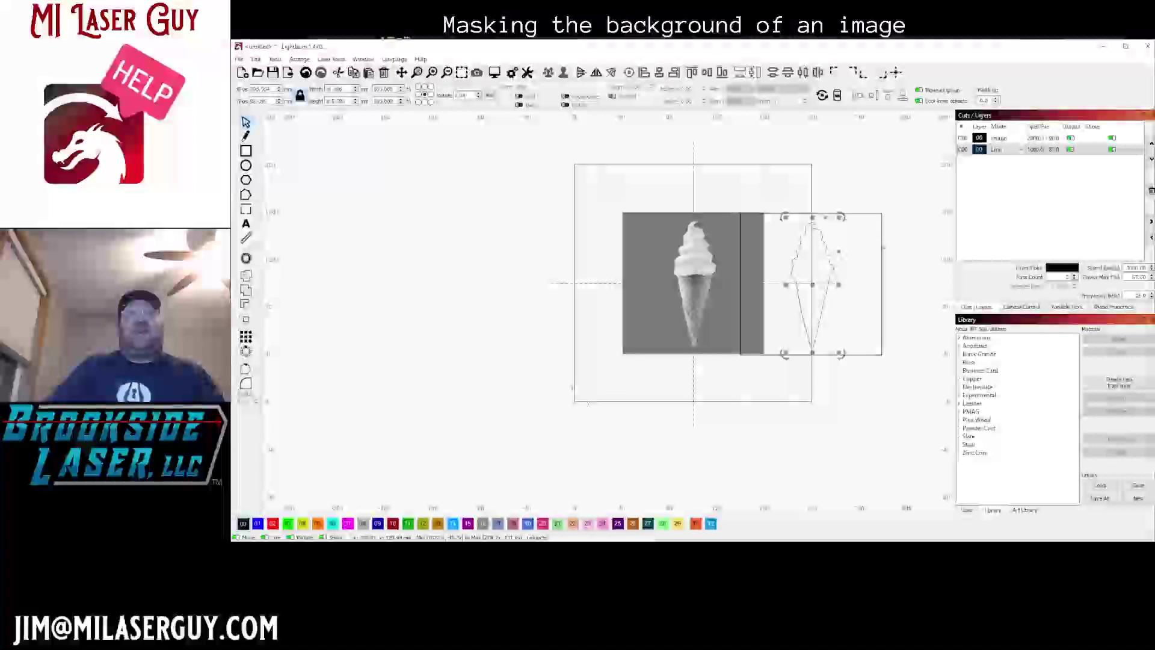
left_click(674, 72)
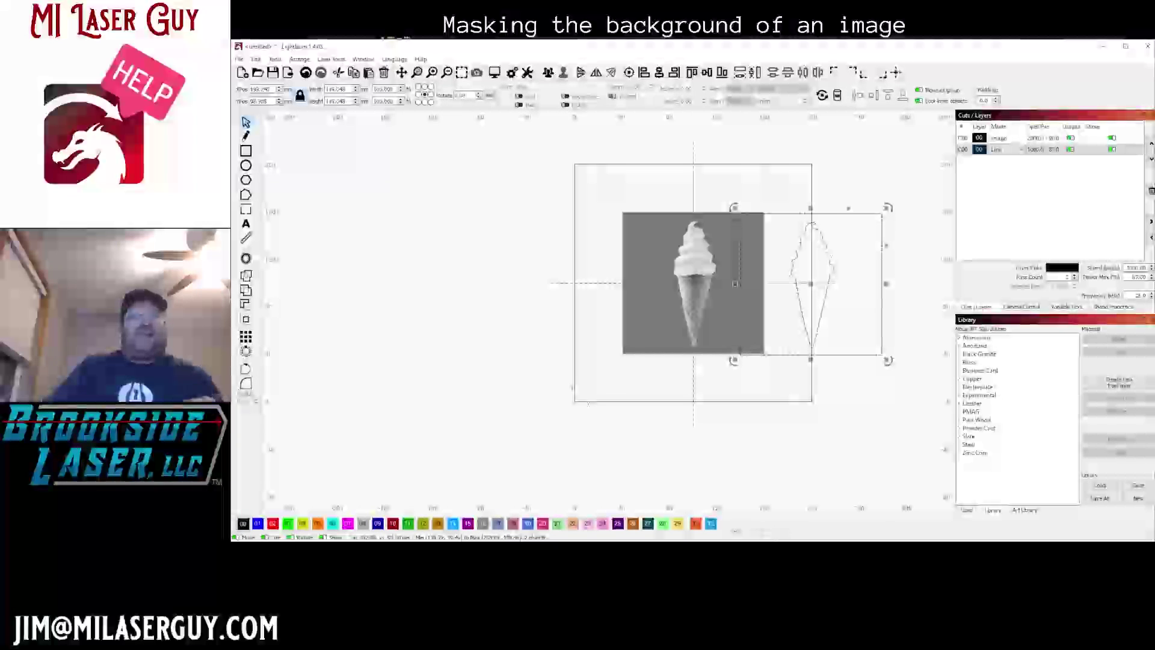
left_click(712, 524)
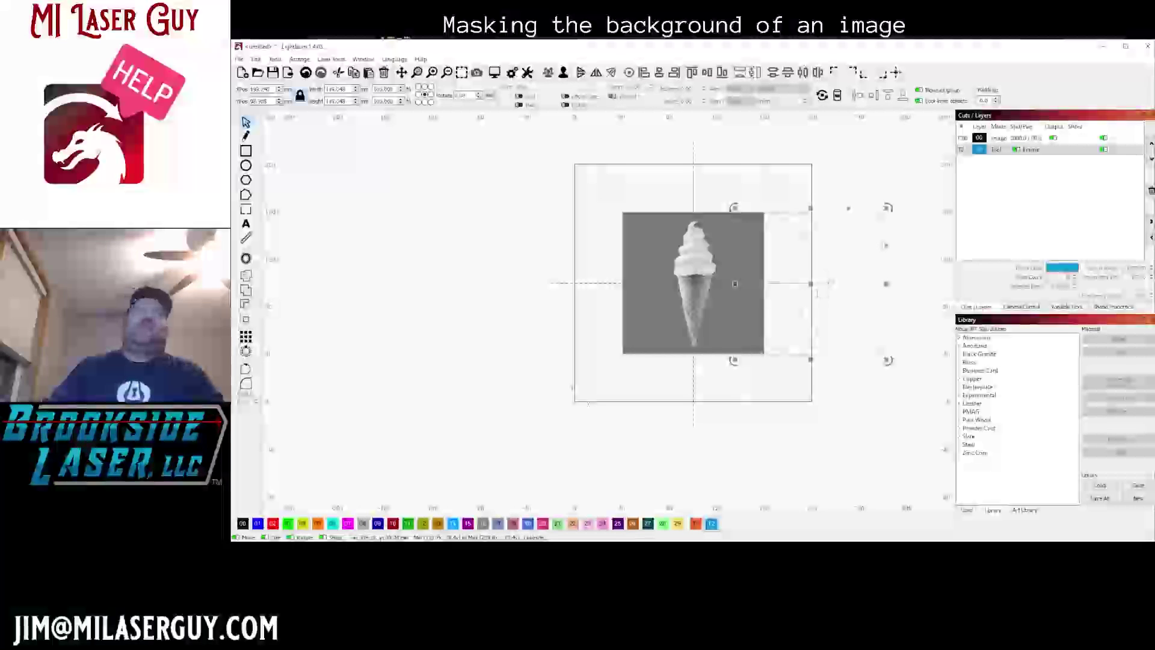
- Move the ice cream image left, then undo the stray move
left_click(703, 283)
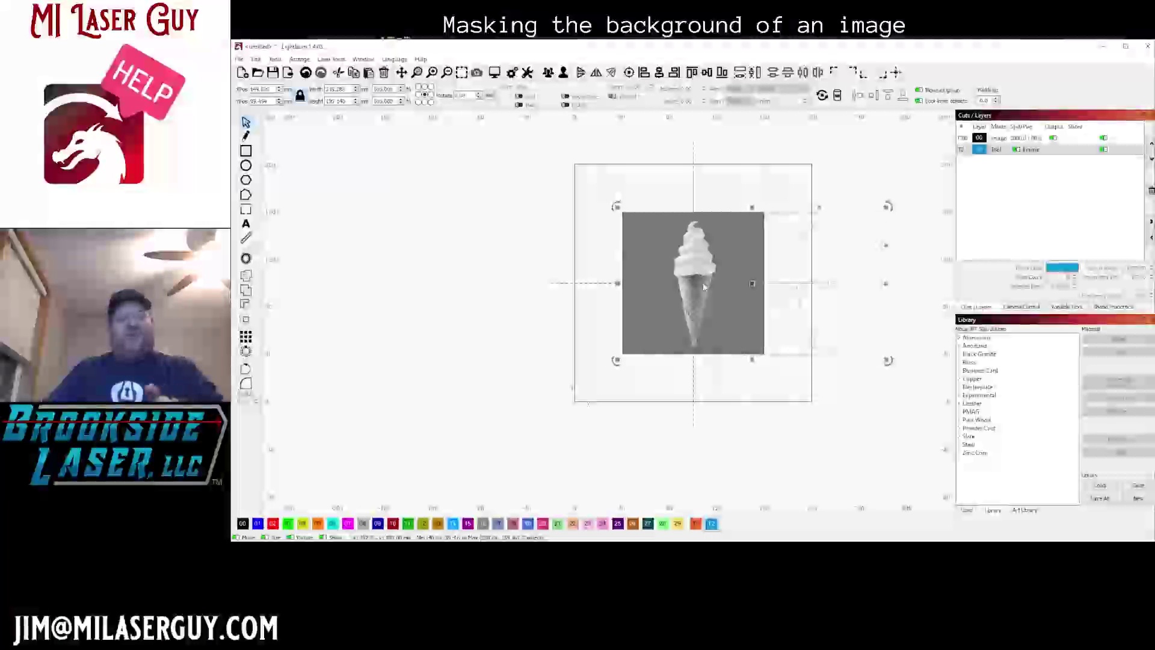
left_click_drag(703, 283, 645, 283)
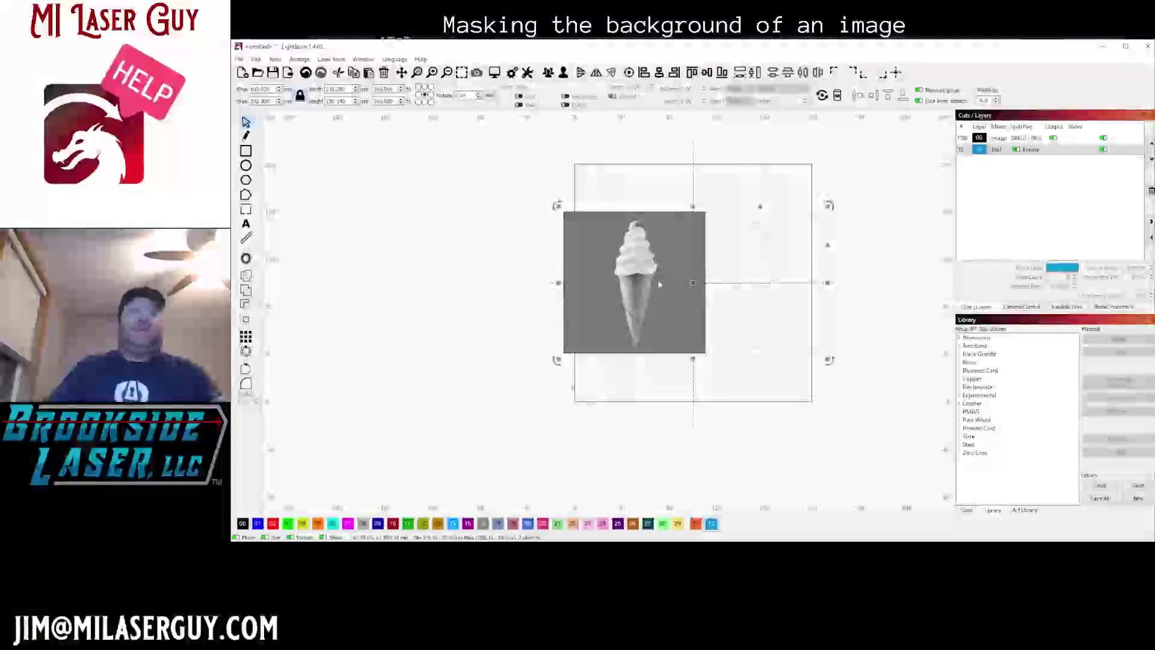
left_click(676, 284, "shift")
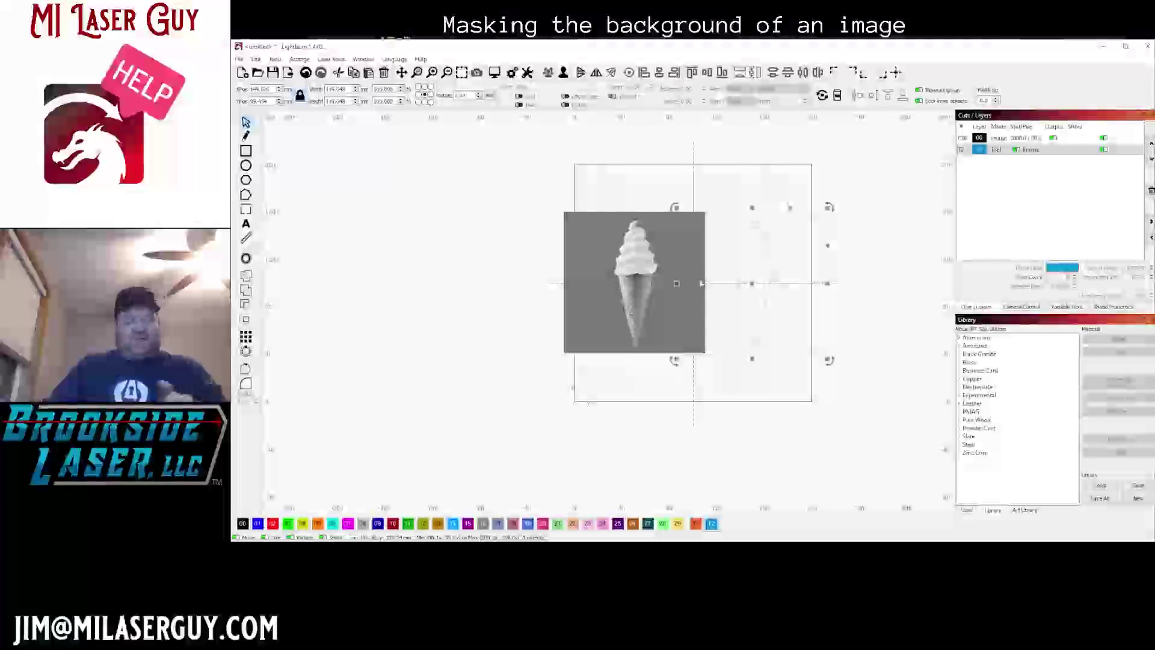
left_click(631, 283)
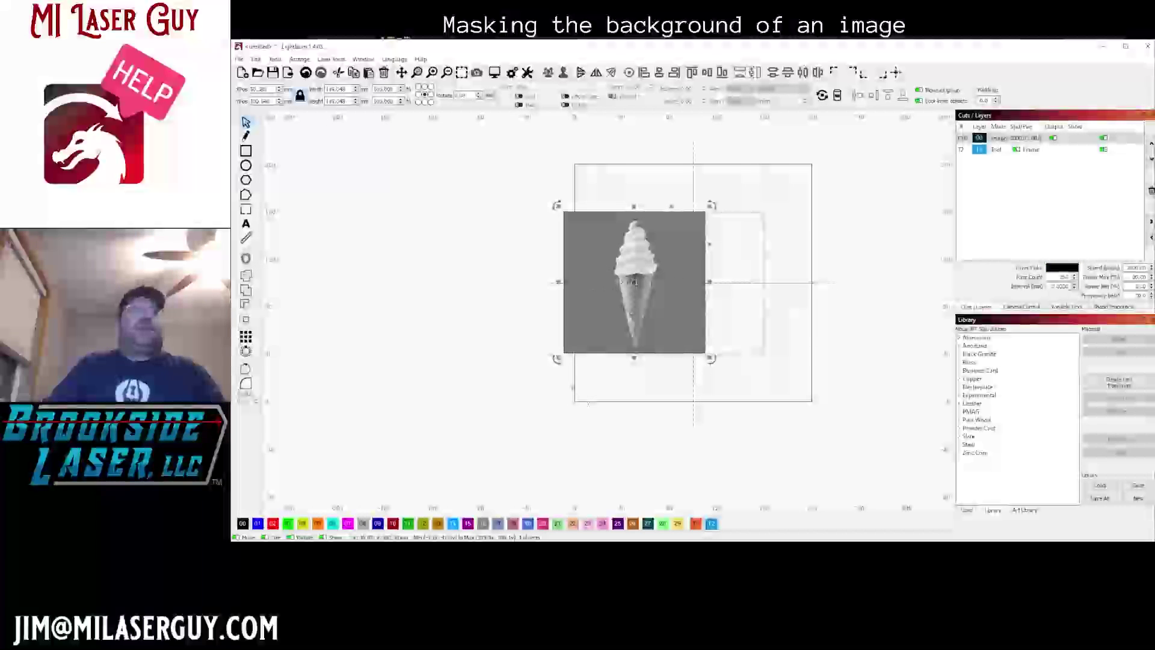
key("ctrl+z")
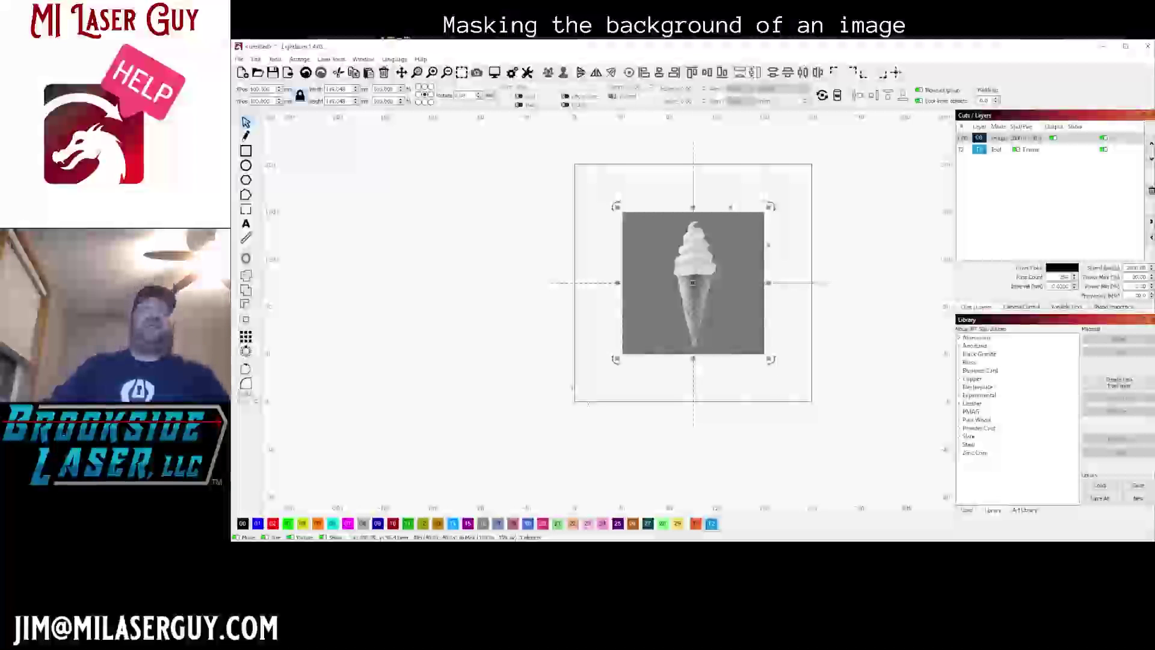
left_click(857, 424)
- Select the image with the square frame and centre the image over the frame
left_click(669, 293)
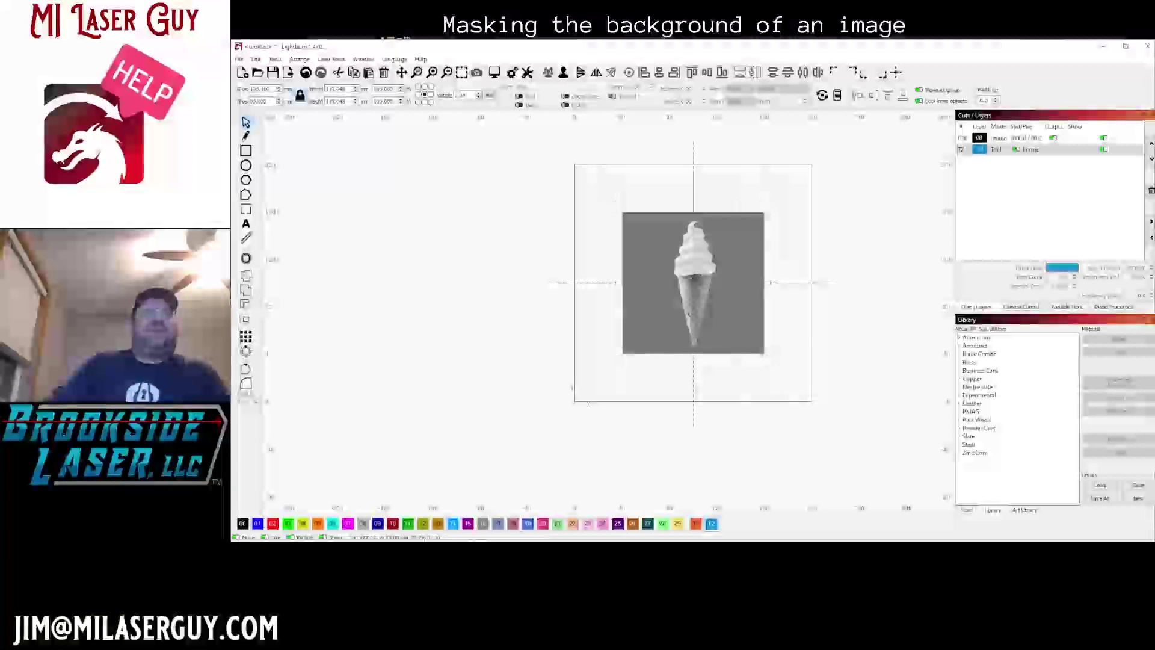
left_click(786, 287)
left_click(678, 322)
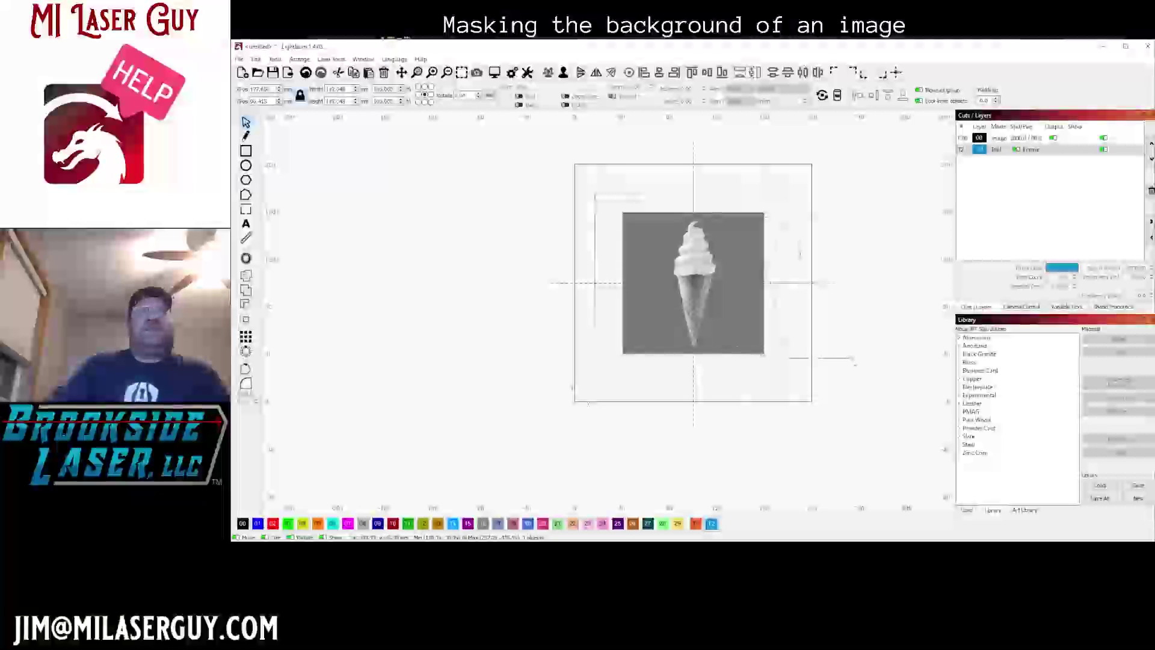
left_click_drag(855, 359, 855, 360)
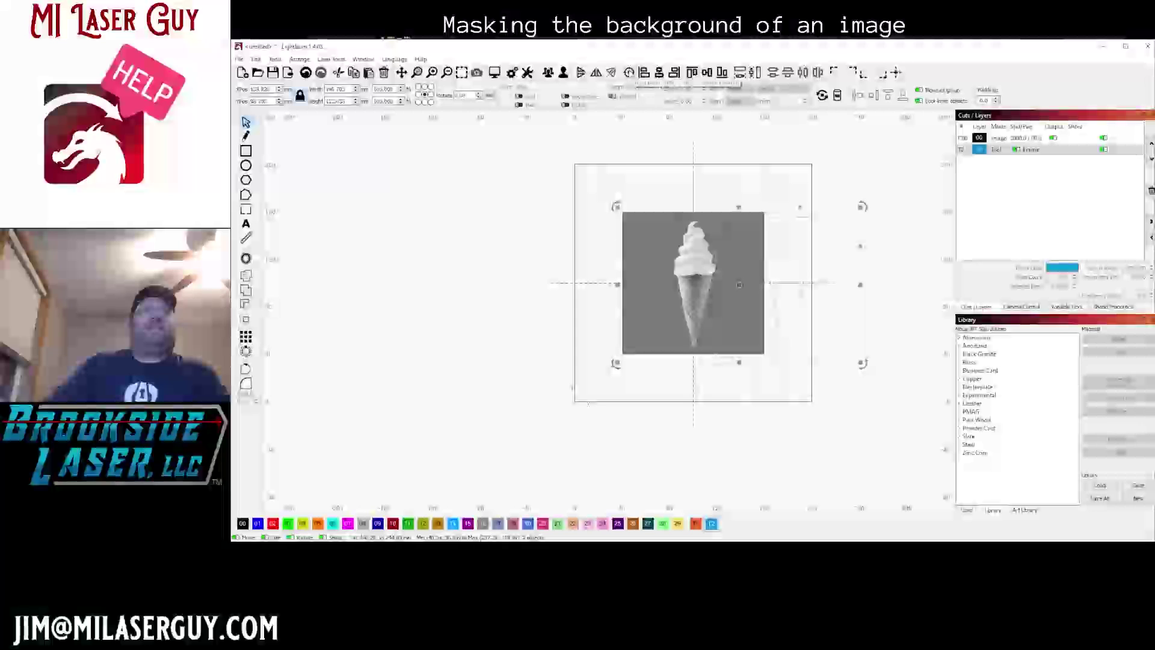
mouse_move(694, 282)
left_mouse_down()
mouse_move(787, 287)
mouse_move(693, 282)
left_mouse_up()
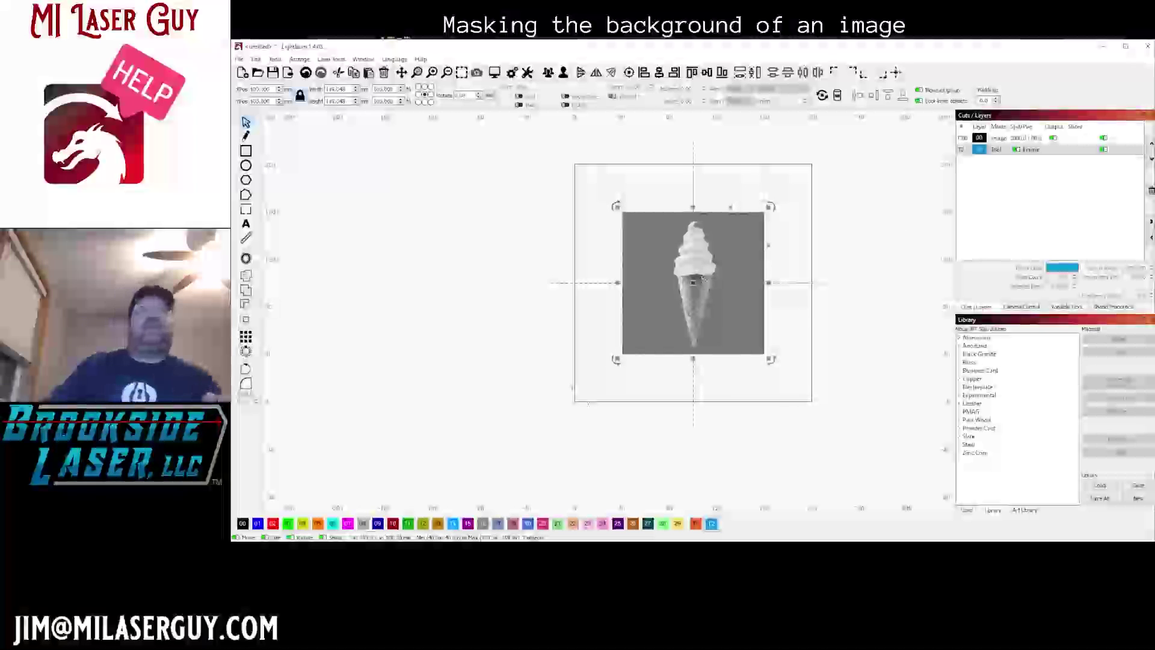
left_click(803, 307)
scroll(711, 297, "up", 3)
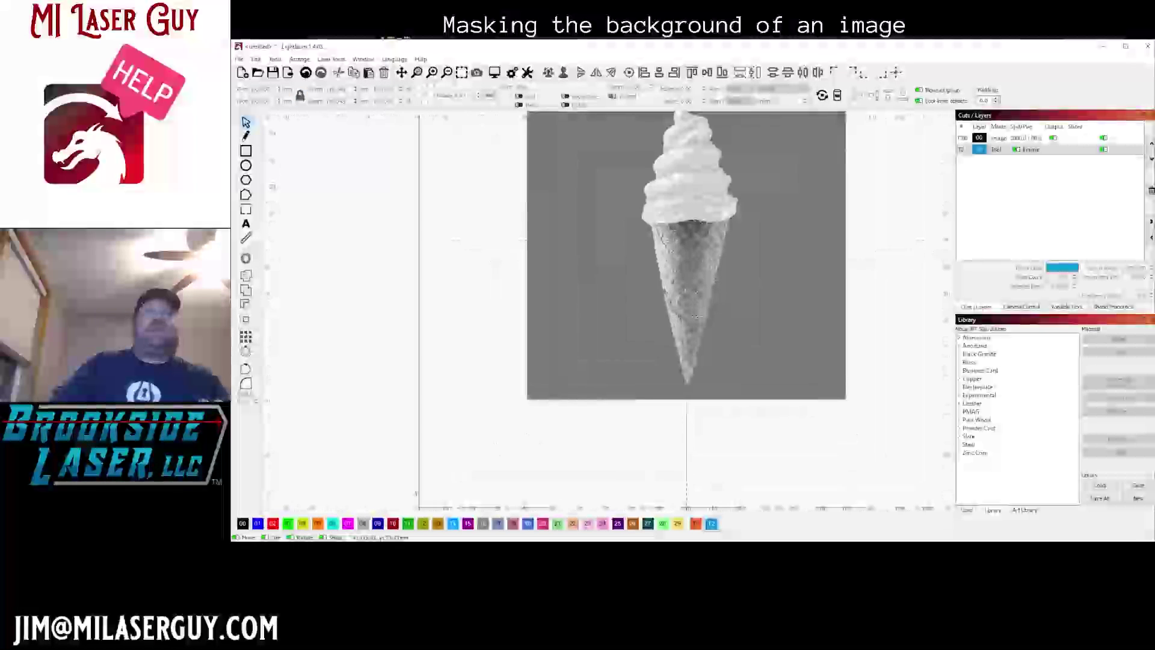
scroll(701, 271, "down", 3)
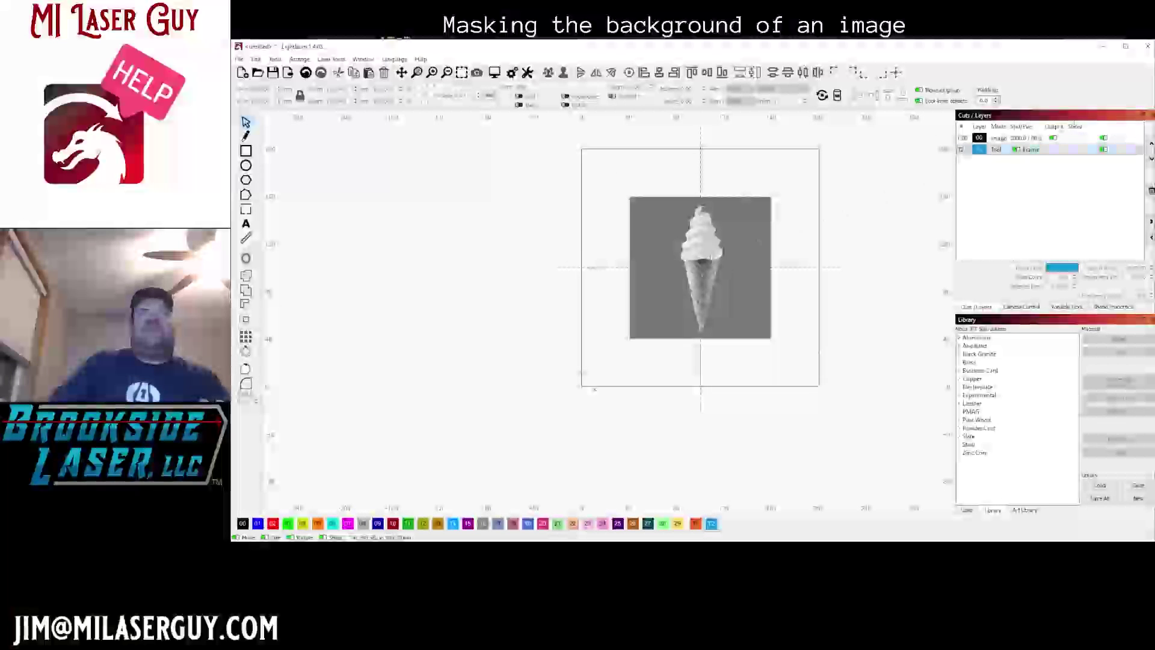
left_click(1103, 138)
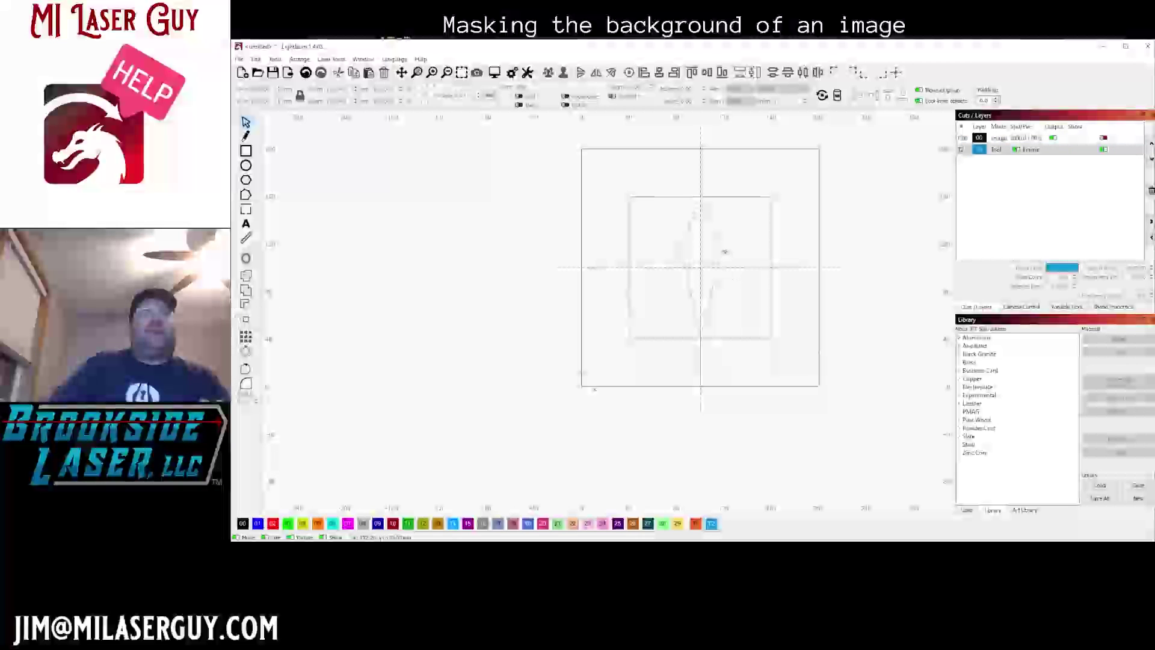
left_click(725, 251)
scroll(725, 251, "up", 4)
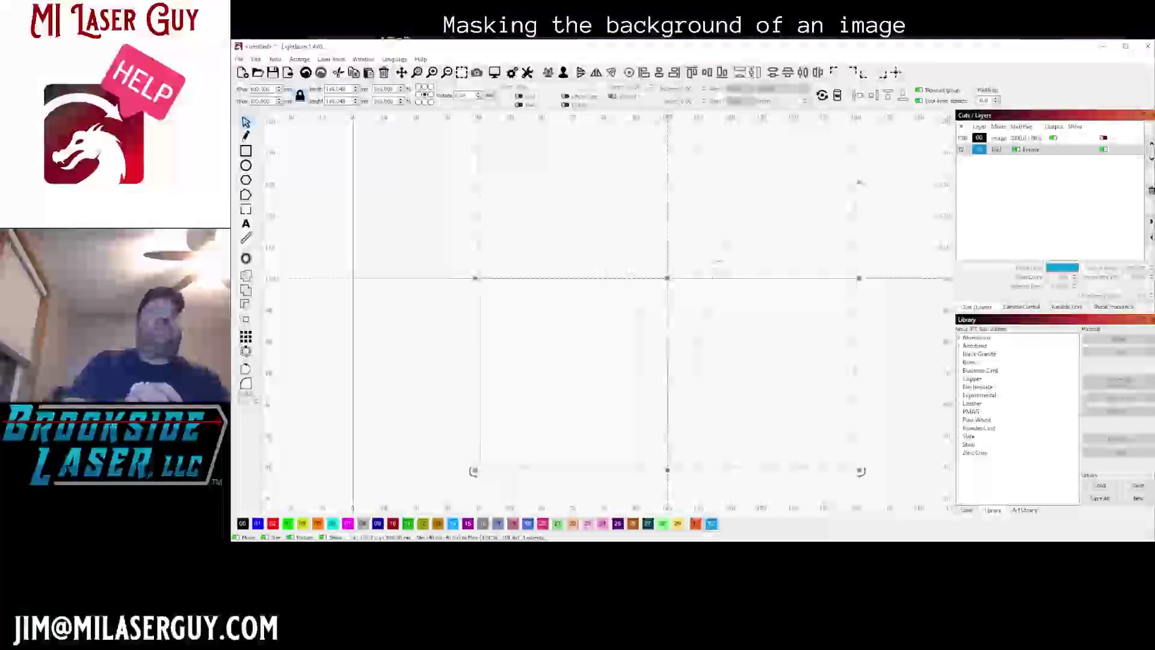
left_click(744, 341)
left_click(706, 303)
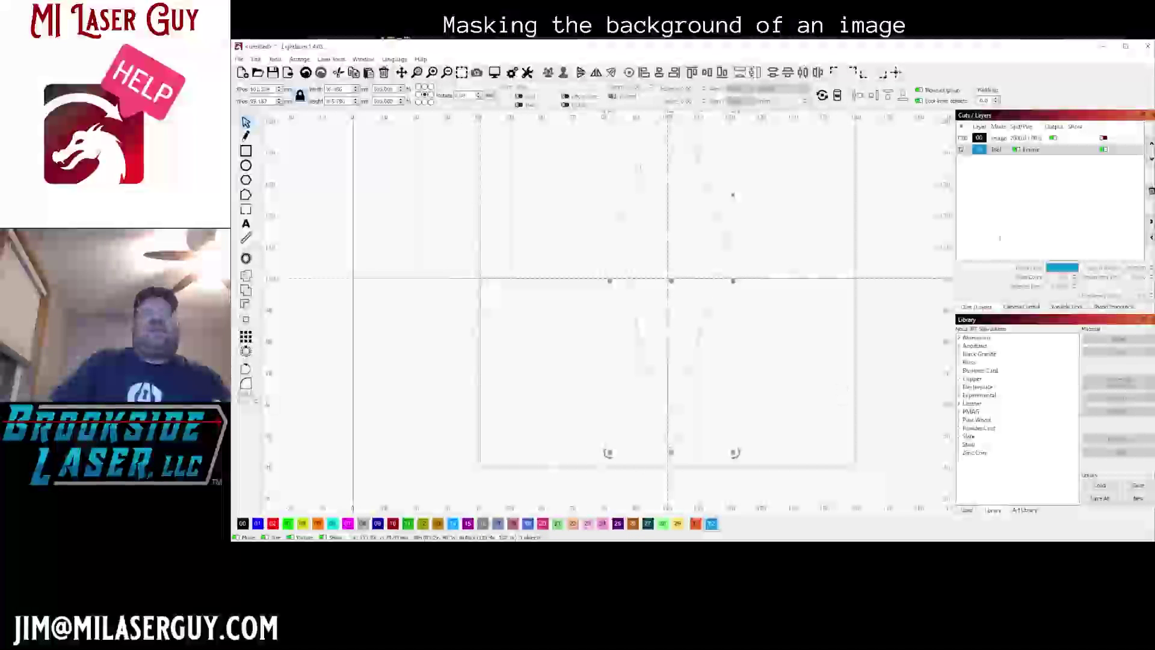
left_click(1103, 138)
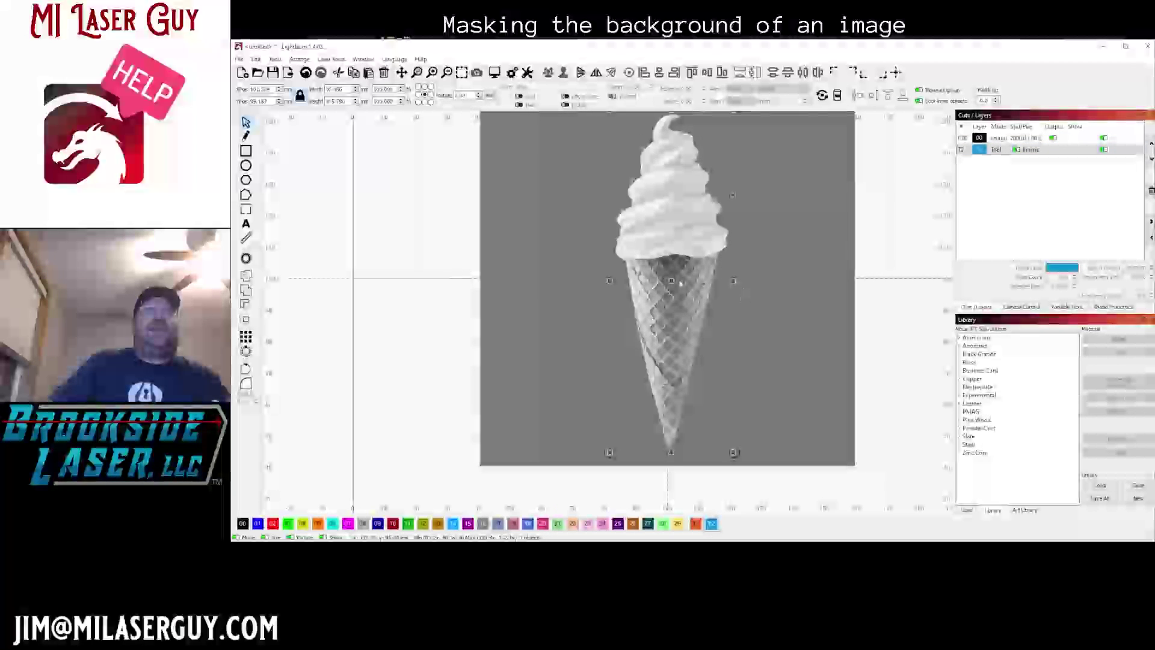
- Apply the cone outline as a mask to the ice cream image
left_click(757, 305)
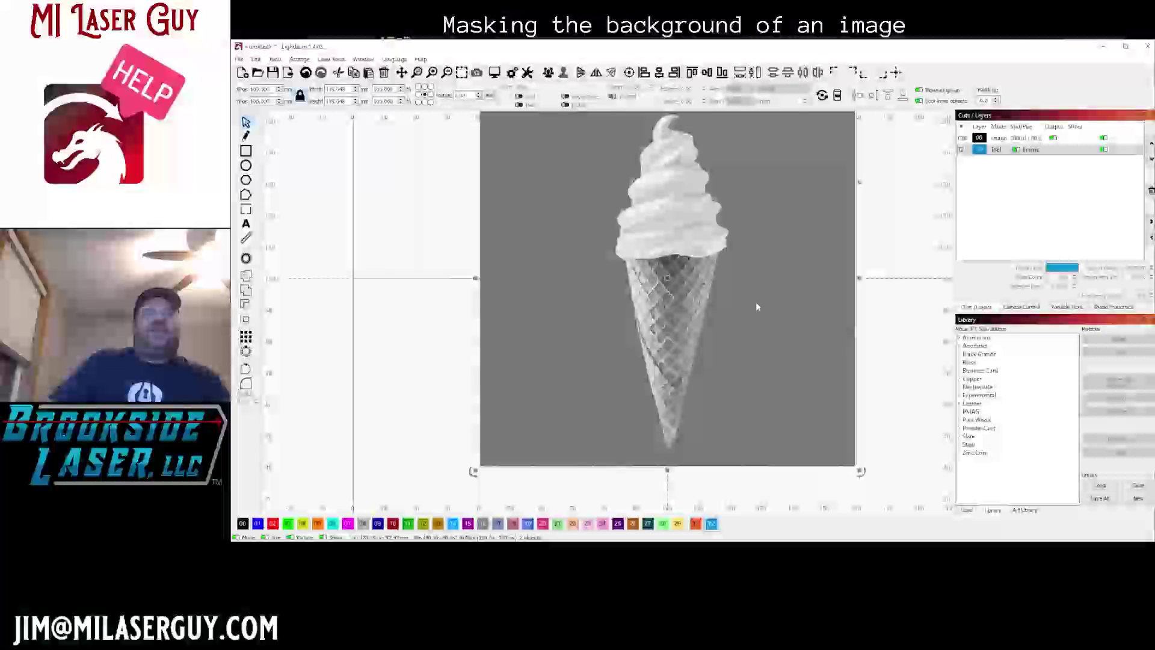
right_click(686, 302)
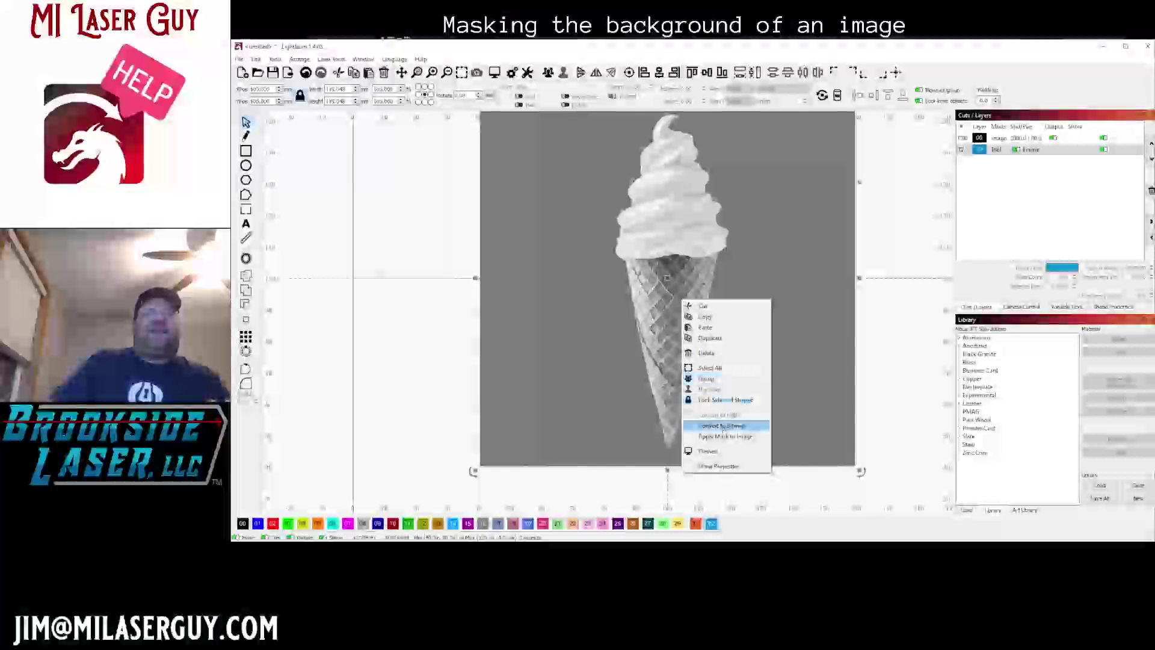
left_click(726, 436)
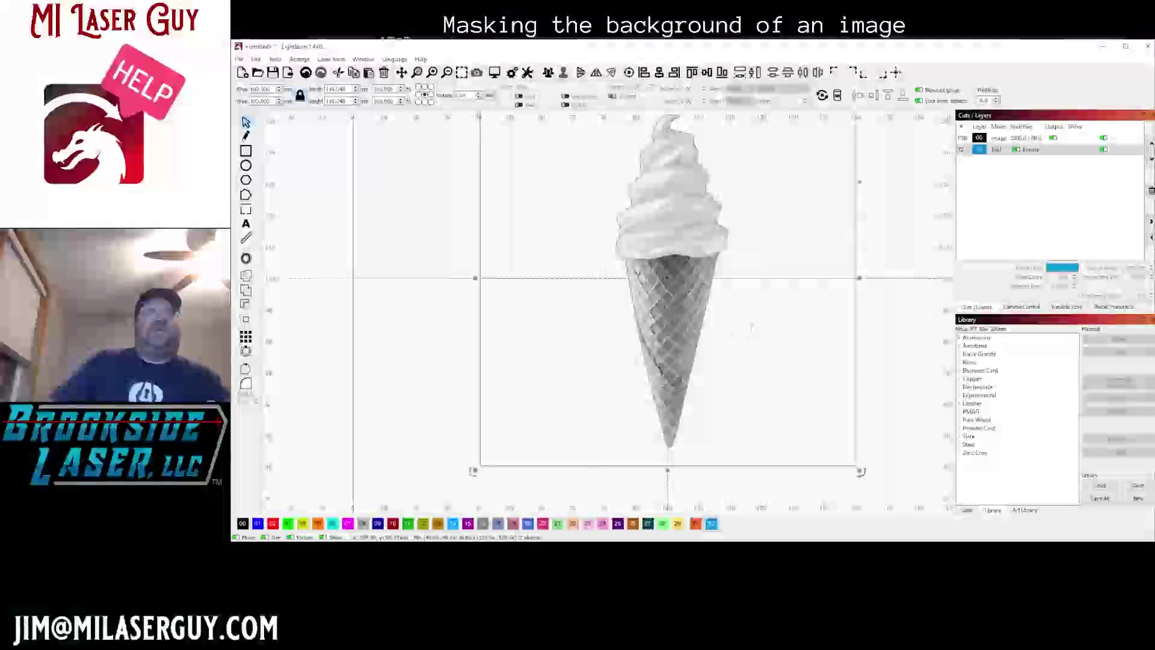
- Reposition the masked image on the canvas
left_click_drag(680, 305, 673, 306)
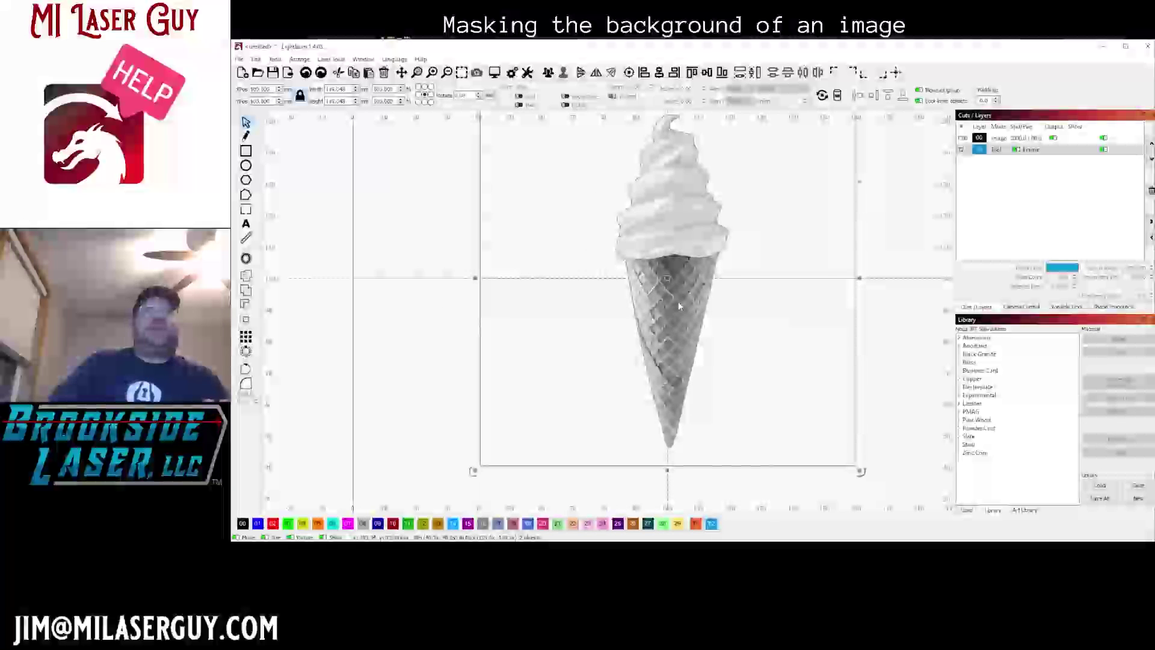
left_click(877, 317)
left_click(681, 314)
mouse_move(680, 314)
left_mouse_down()
mouse_move(695, 280)
mouse_move(670, 347)
left_mouse_up()
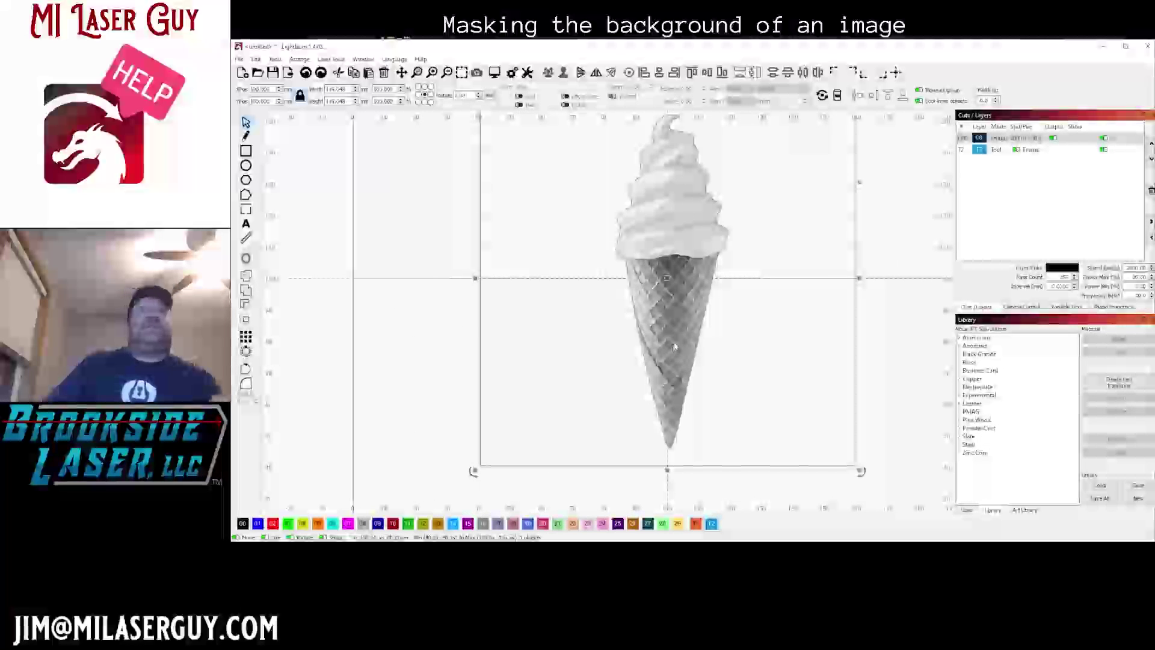
scroll(670, 347, "down", 2)
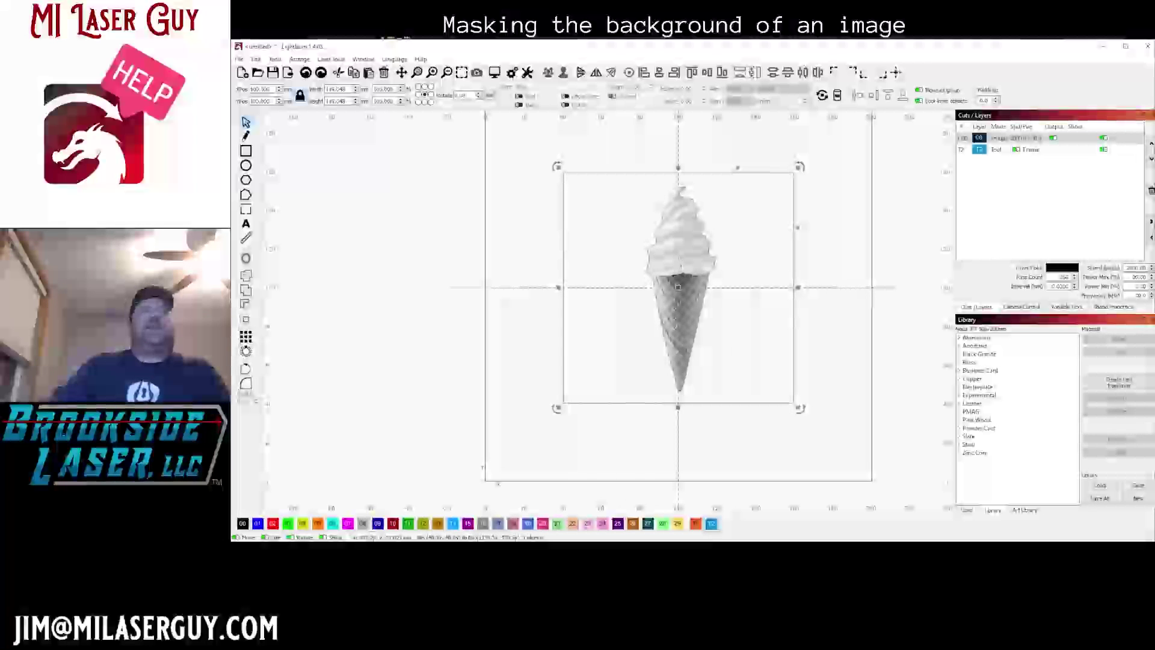
- Flatten the image mask and drag the trimmed cone image right and down
right_click(685, 269)
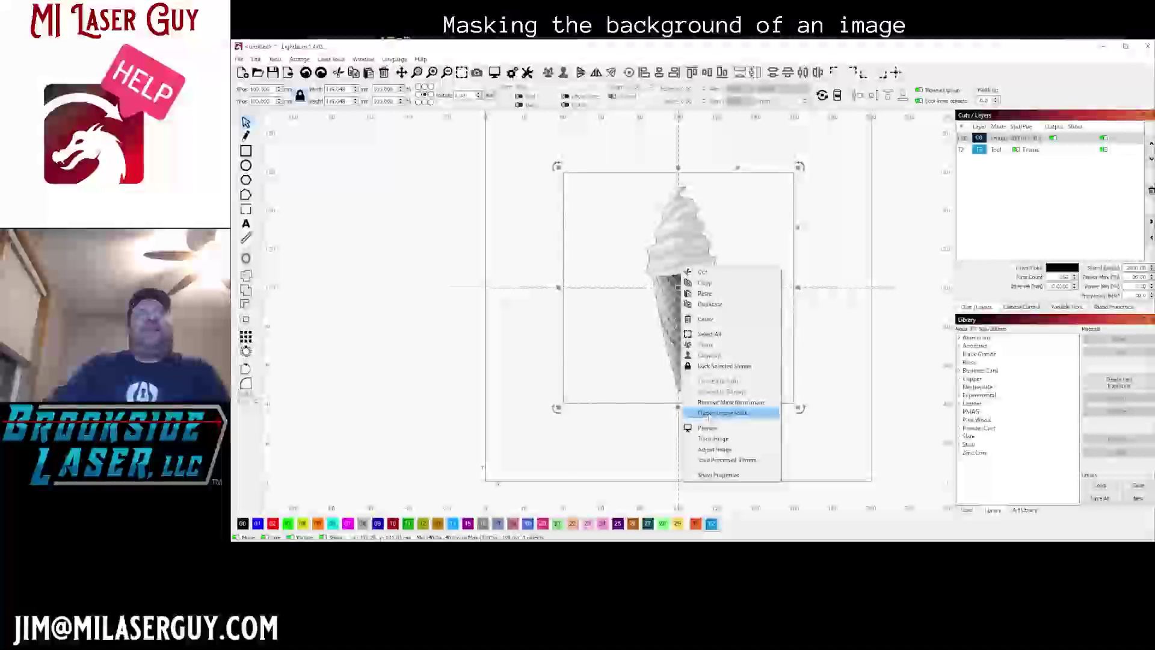
left_click(710, 413)
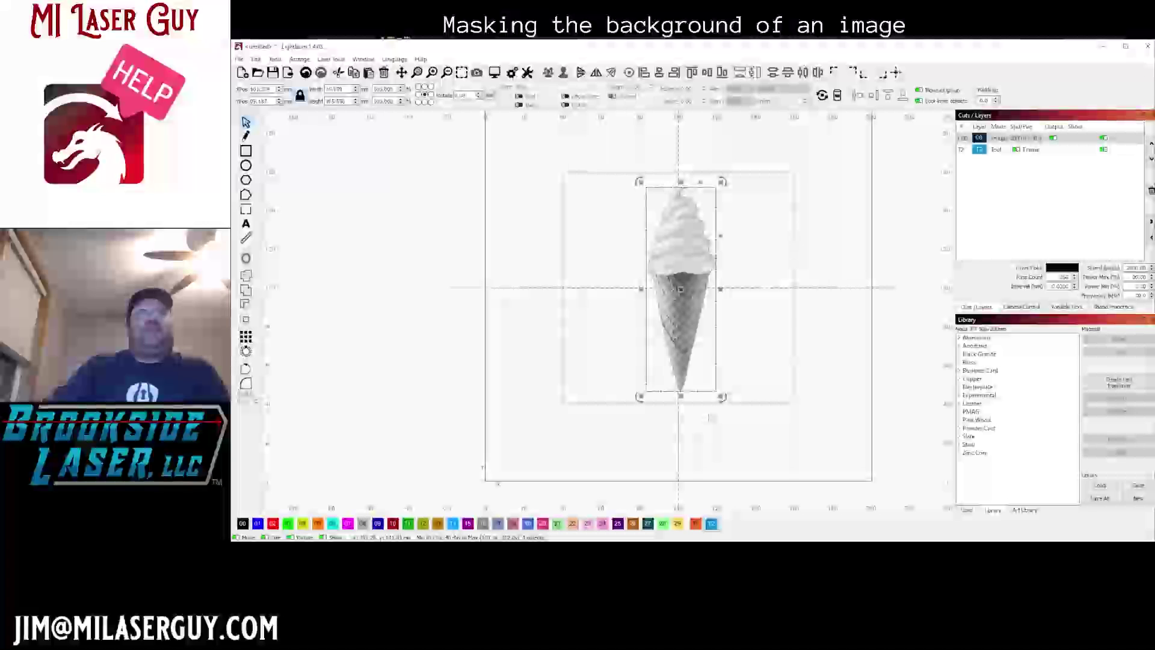
left_click_drag(685, 320, 732, 326)
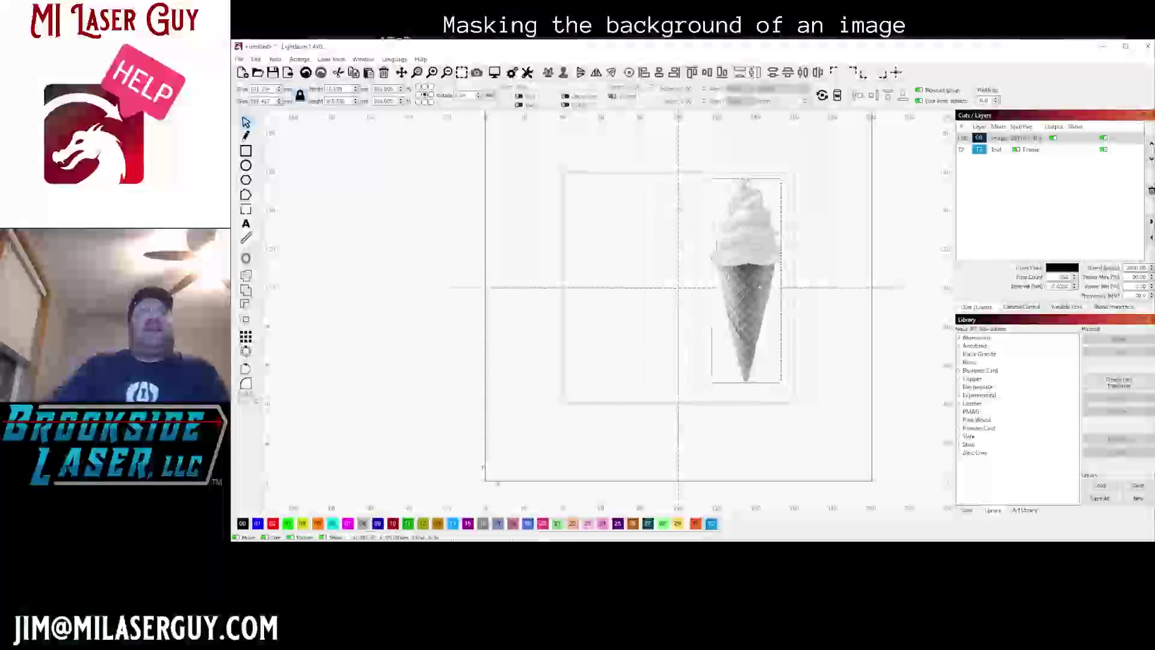
scroll(733, 325, "up", 3)
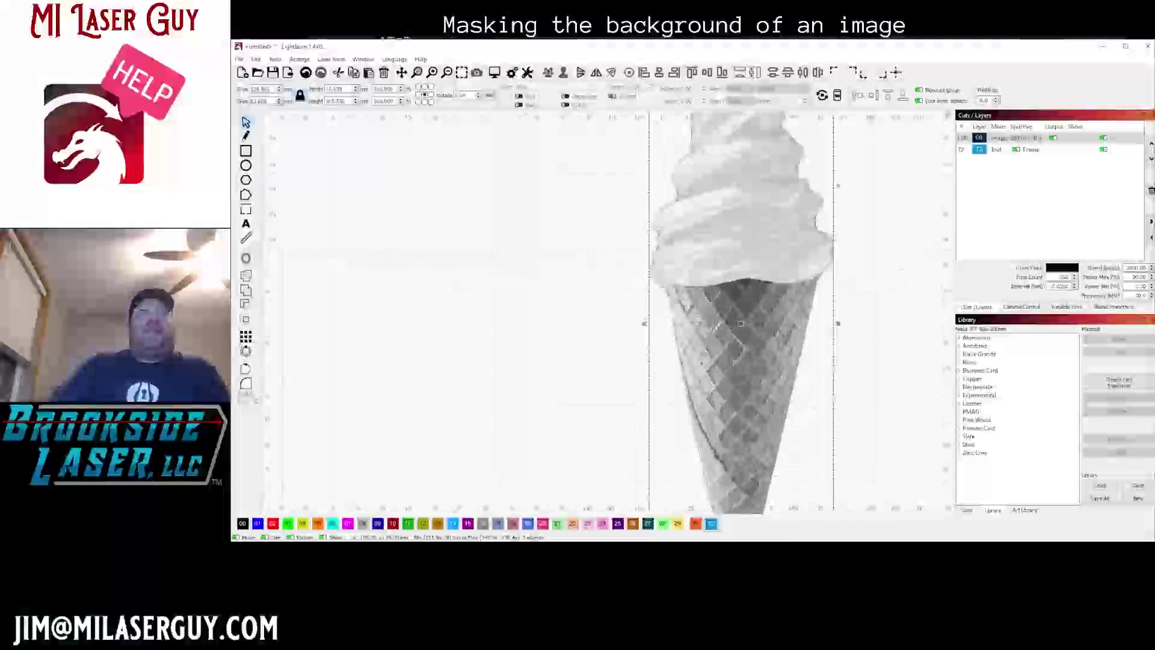
scroll(776, 288, "down", 1)
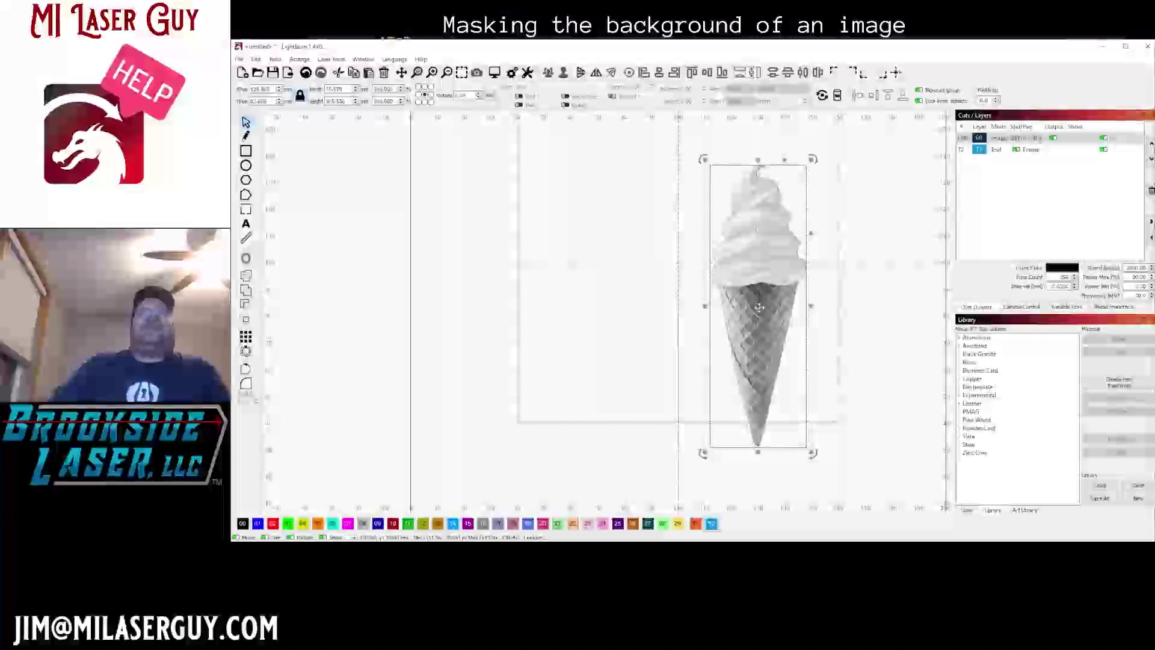
scroll(755, 314, "down", 1)
- Drag the flattened cone image back to the frame centre and reselect it
left_click_drag(754, 314, 680, 310)
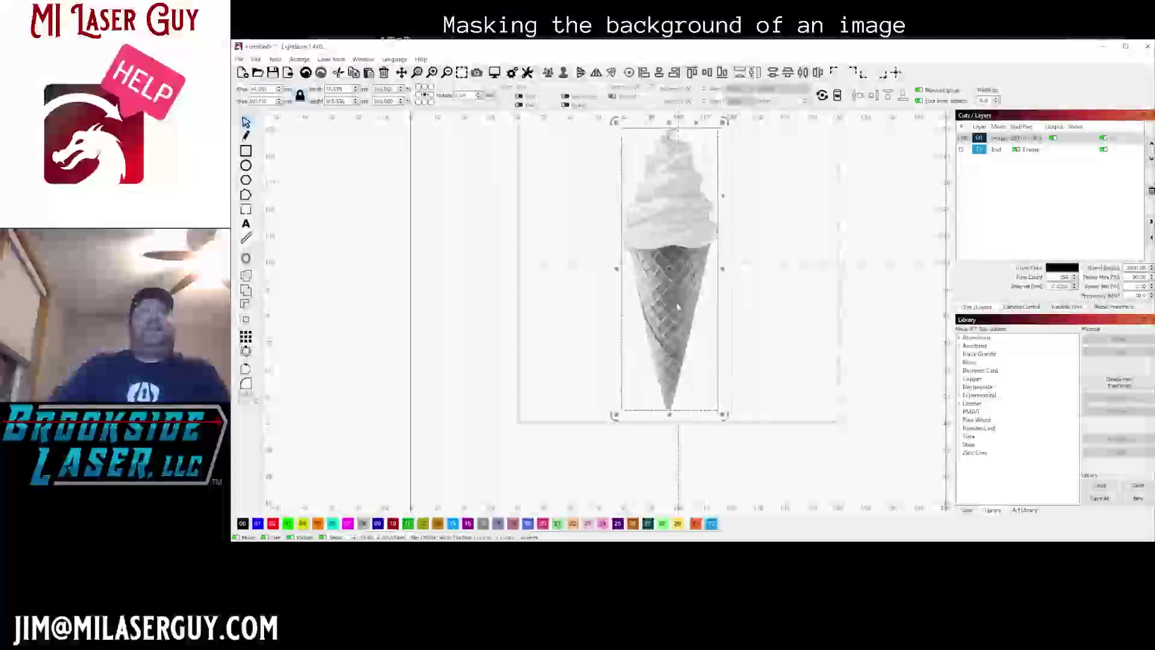
scroll(680, 309, "down", 2)
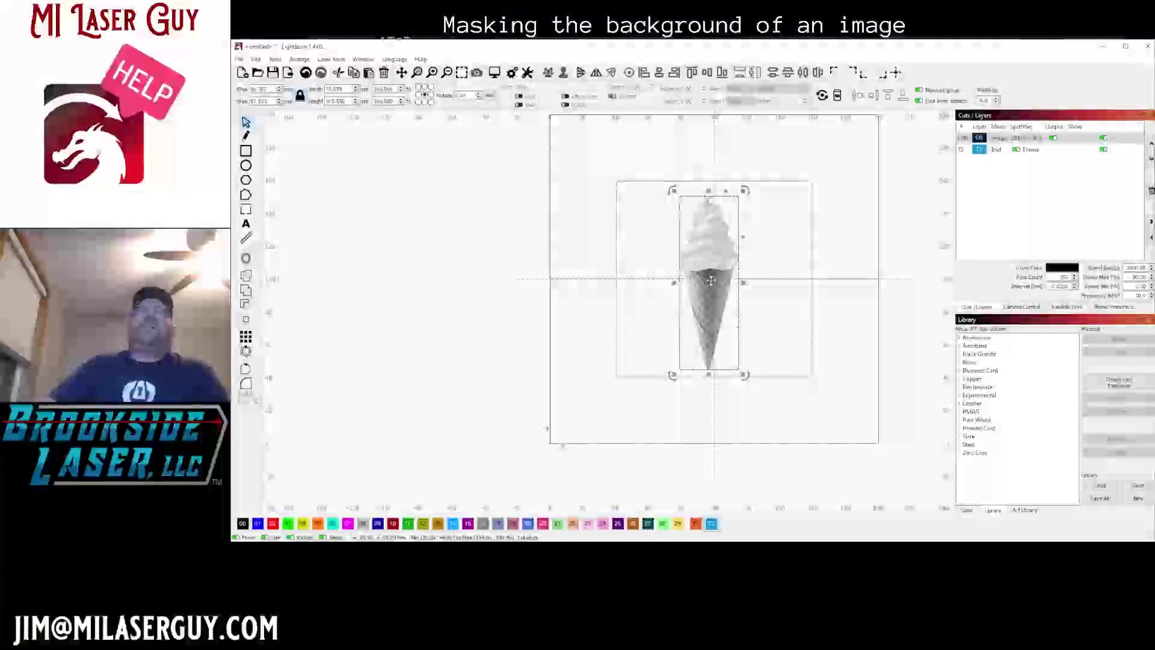
left_click(712, 281)
left_click(715, 282)
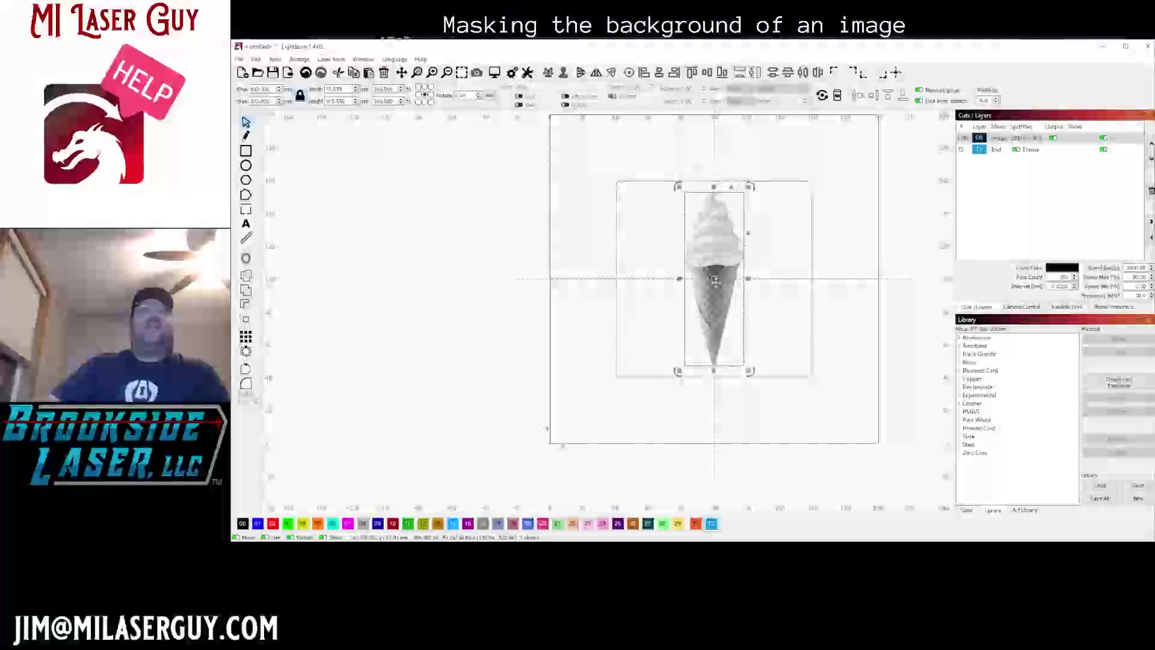